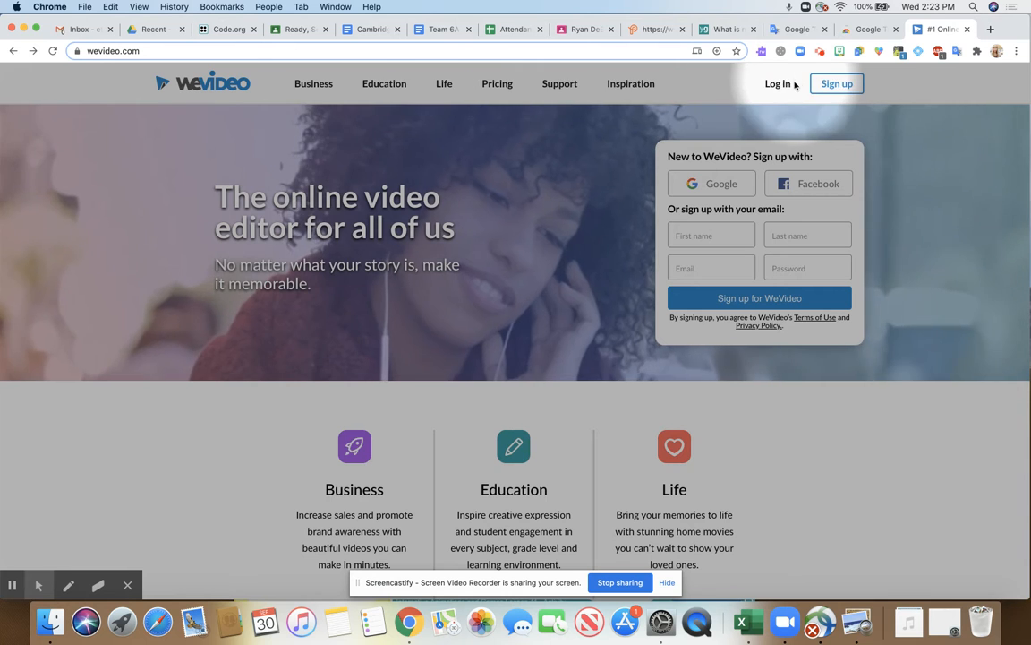
# Log in to WeVideo through Google with the first listed school account and turn on the mouse focus spotlight.
pyautogui.click(778, 85)
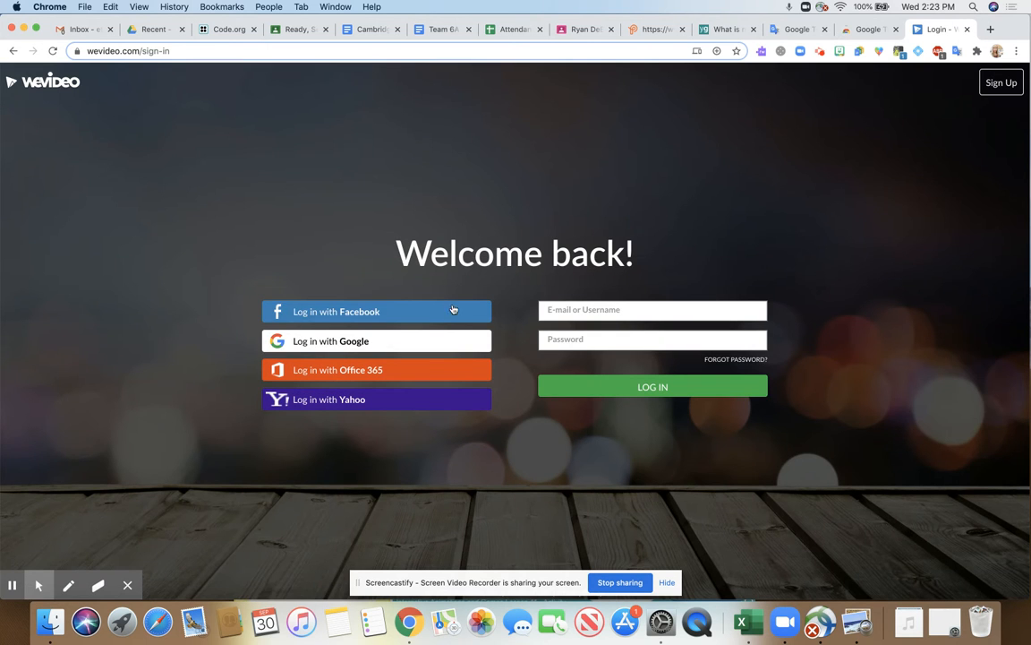
pyautogui.click(416, 343)
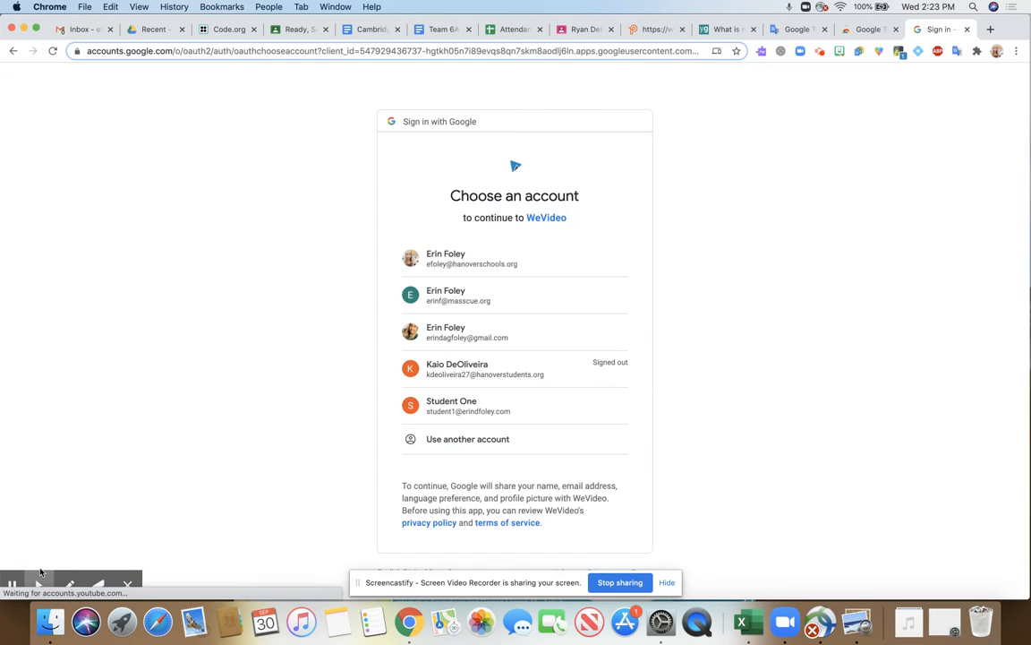
pyautogui.click(463, 266)
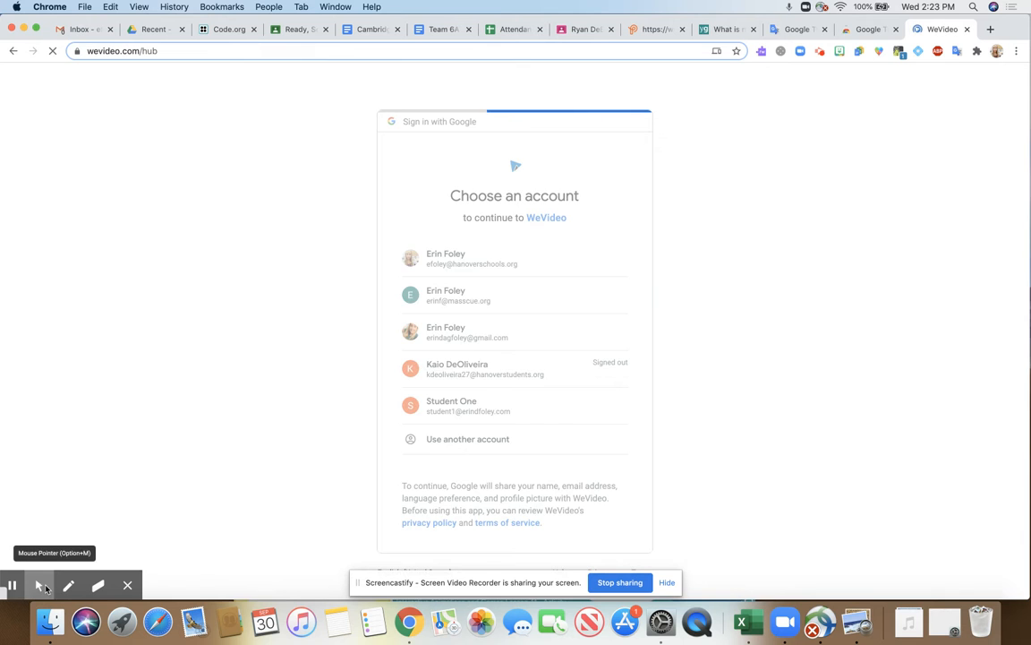
pyautogui.click(41, 585)
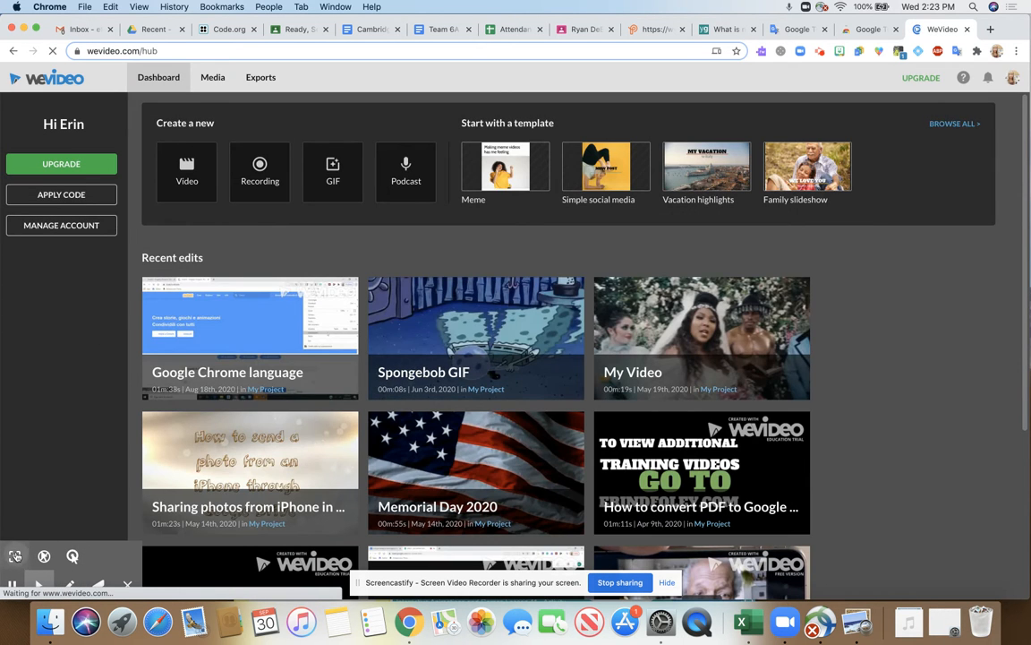
pyautogui.click(15, 556)
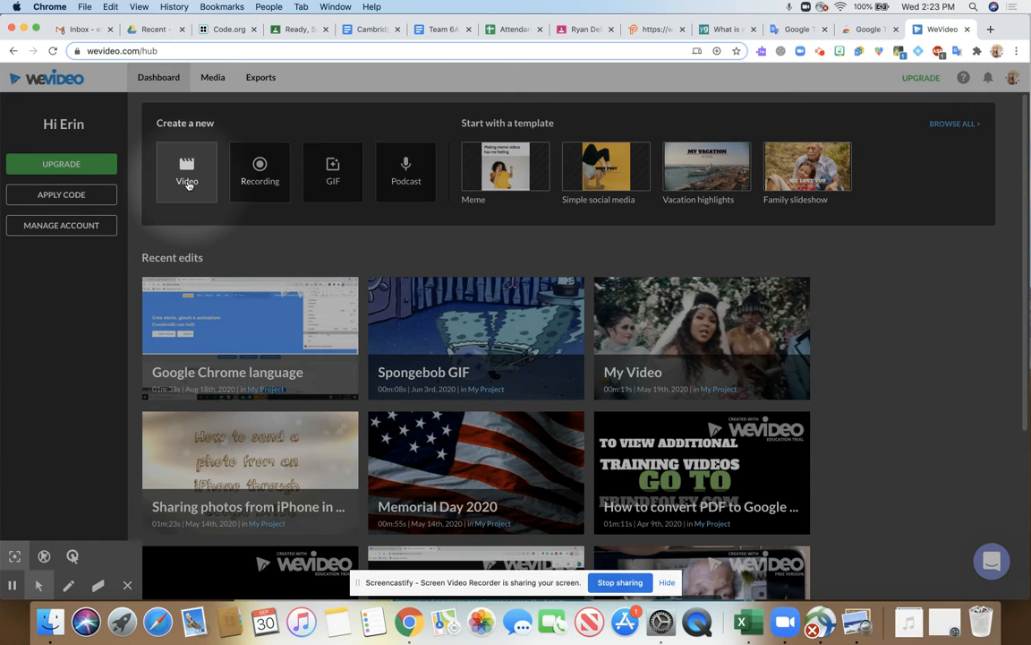
# Create a new video in the Vertical 9:16 format and start editing it.
pyautogui.click(187, 182)
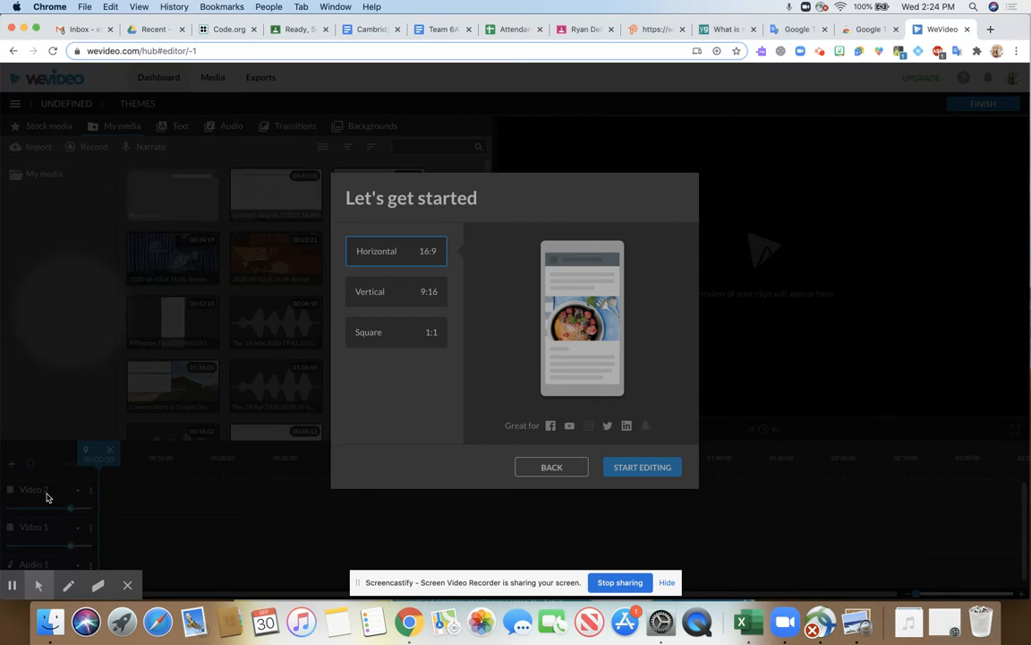
pyautogui.click(37, 585)
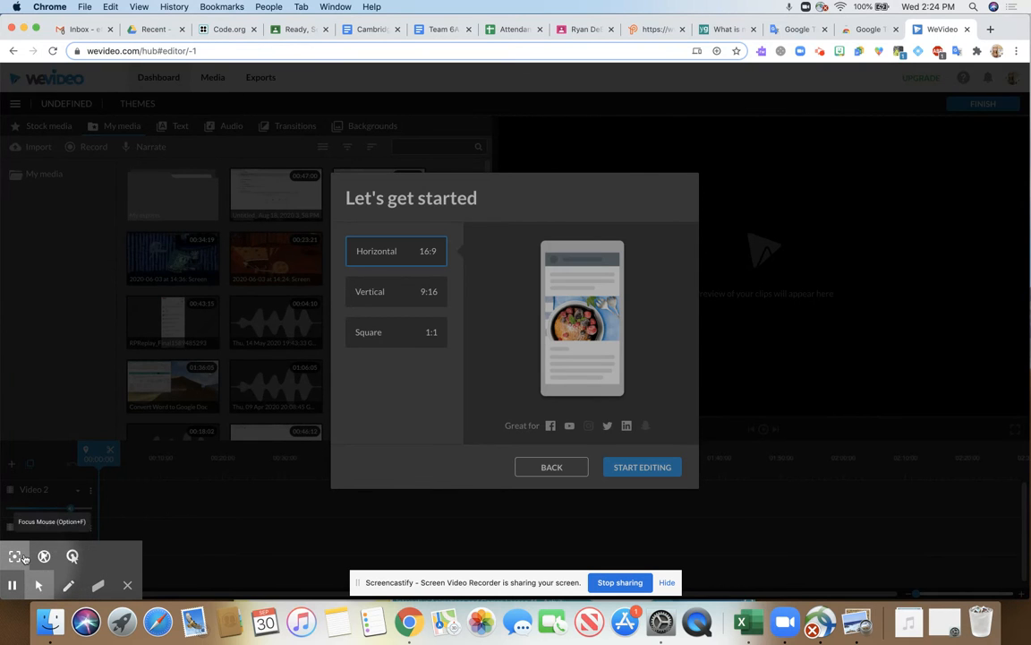
pyautogui.click(15, 557)
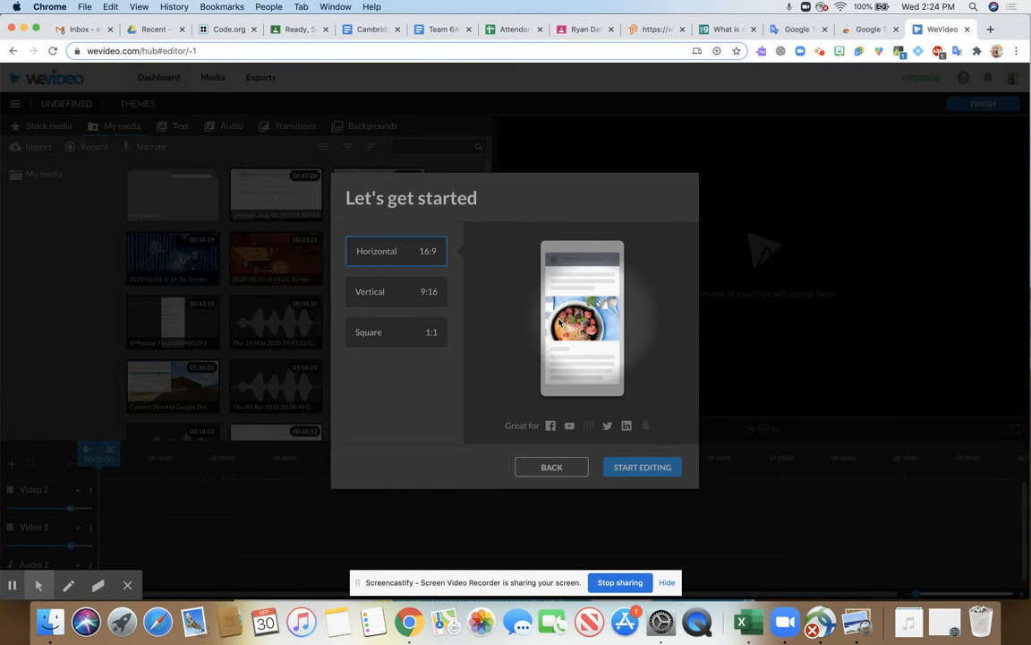
pyautogui.click(418, 303)
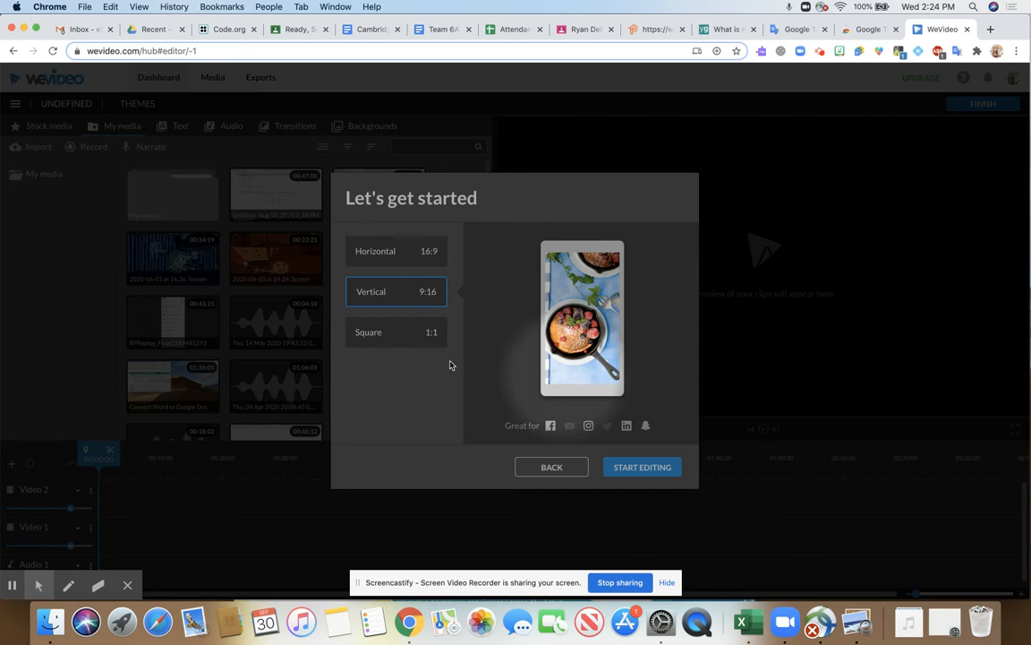
pyautogui.click(412, 340)
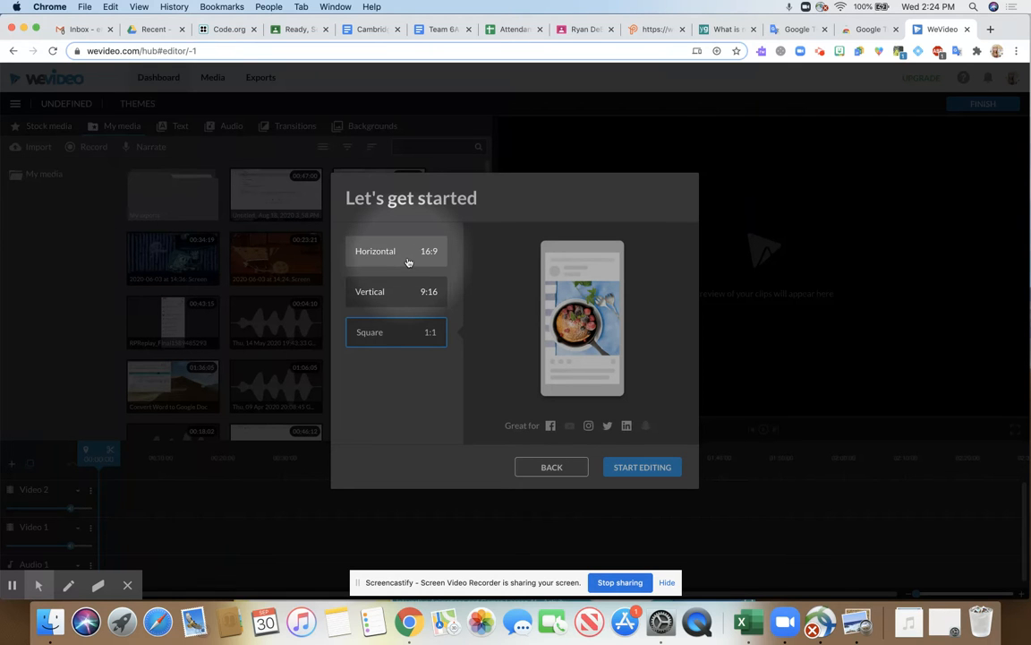
pyautogui.click(395, 297)
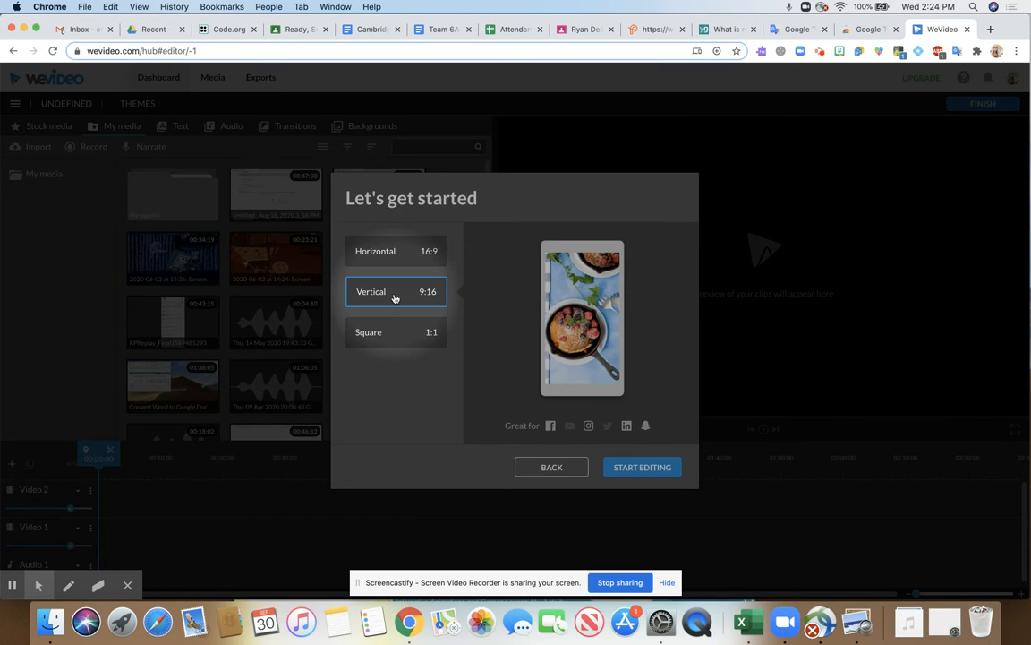
pyautogui.click(656, 472)
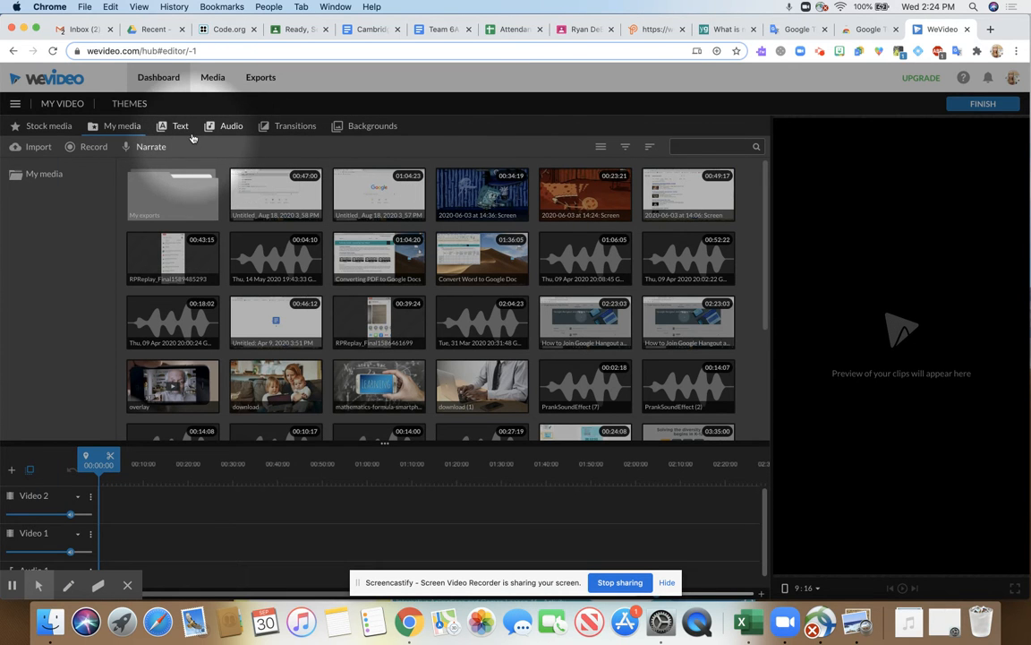
# Add the TV Noise Vertical background at the start of the Video 1 track.
pyautogui.click(349, 128)
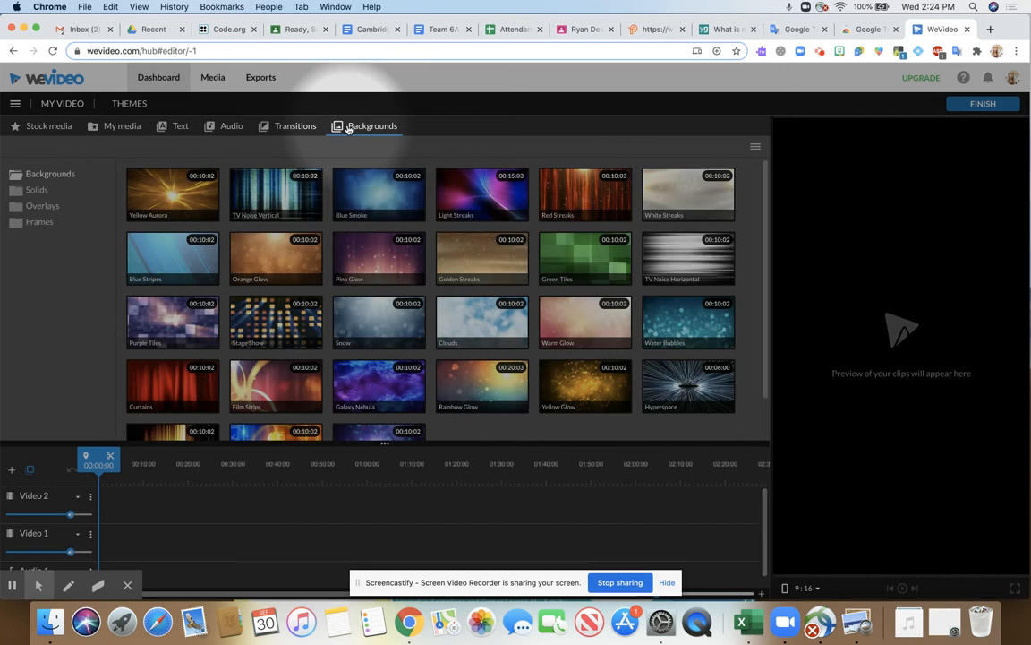
pyautogui.click(280, 195)
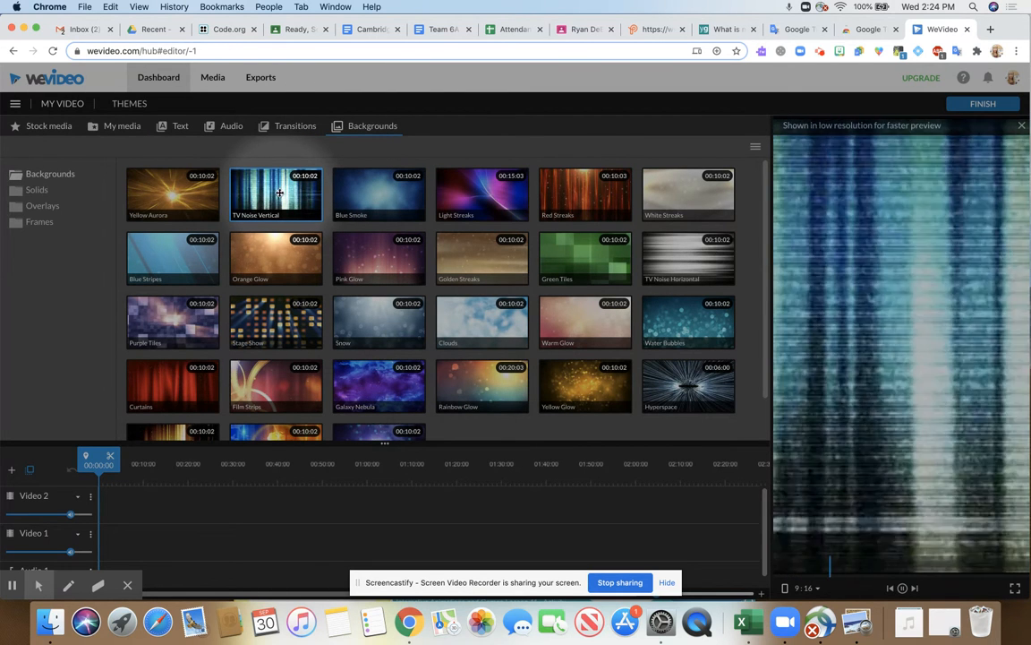
pyautogui.moveTo(280, 193); pyautogui.dragTo(108, 540)
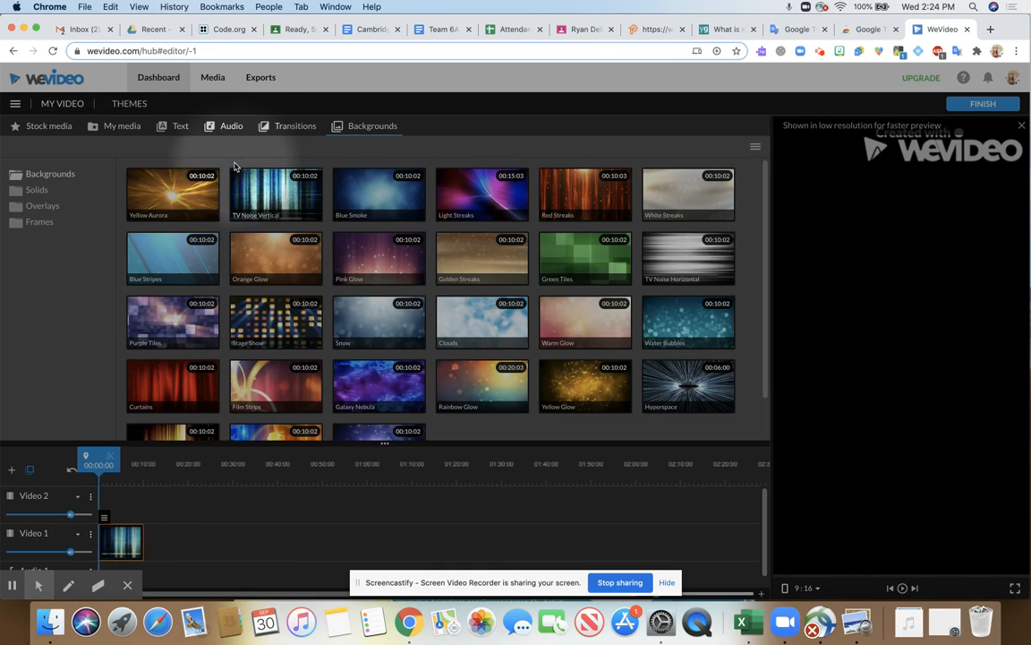
# Place the static Subtitle boxed text at the start of the Video 2 track and play a short preview.
pyautogui.click(180, 127)
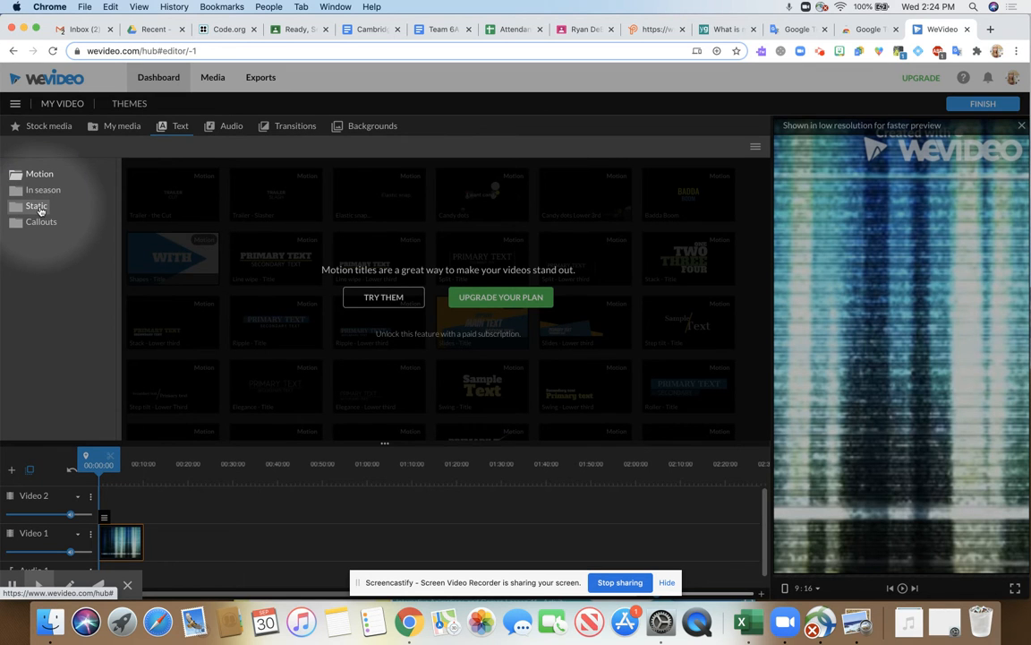
pyautogui.click(37, 207)
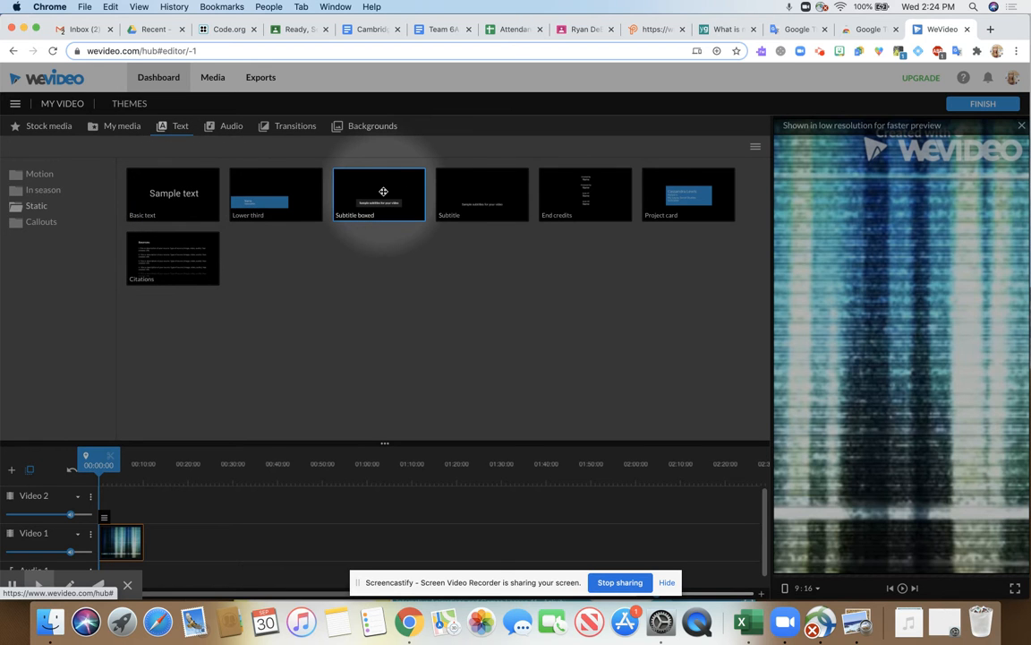
pyautogui.moveTo(383, 190); pyautogui.dragTo(113, 513)
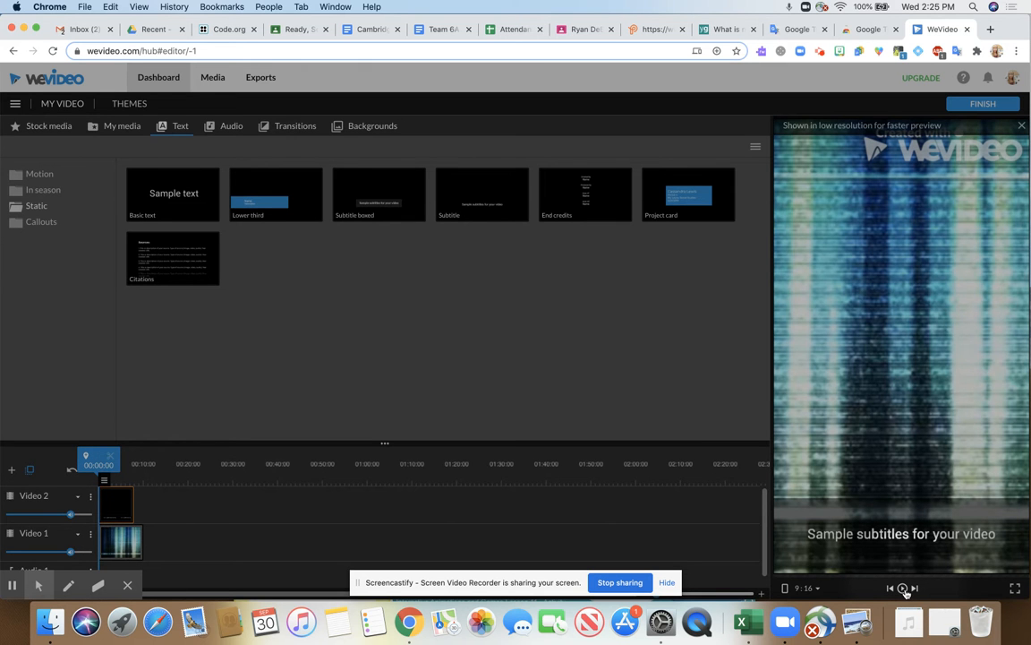
pyautogui.click(903, 588)
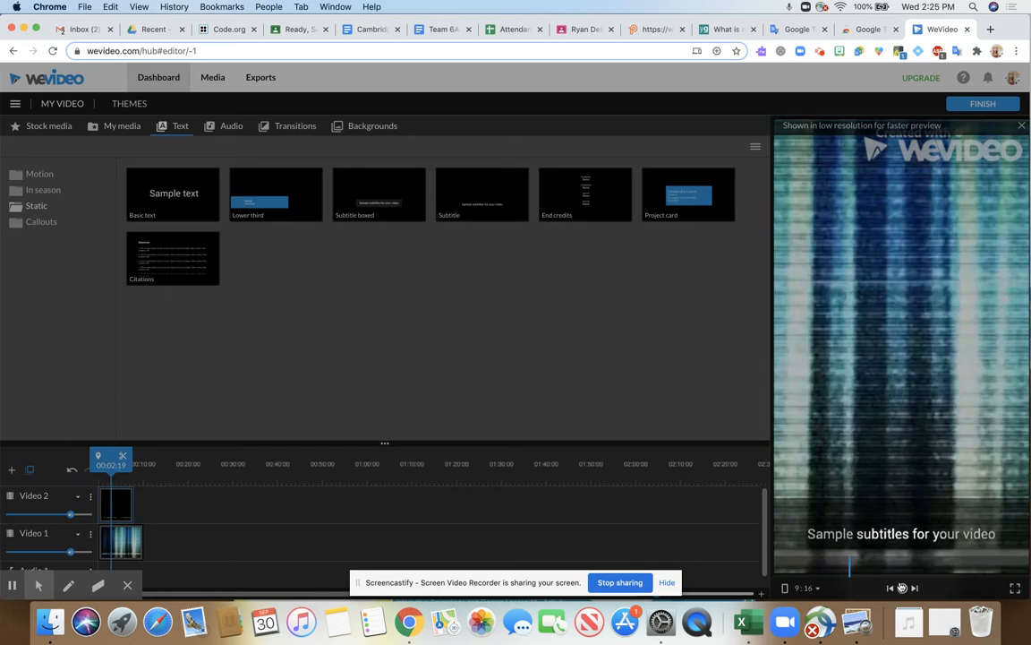
pyautogui.click(903, 588)
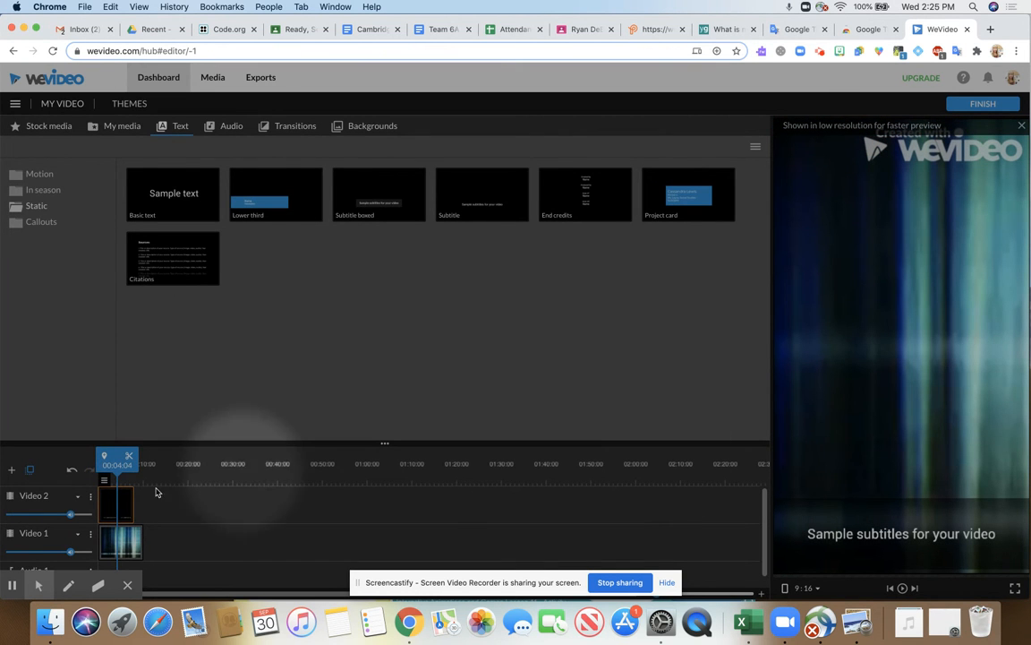
# Replace the text of the Subtitle boxed clip with "This is a title" and dismiss the translation pop-up.
pyautogui.click(120, 503)
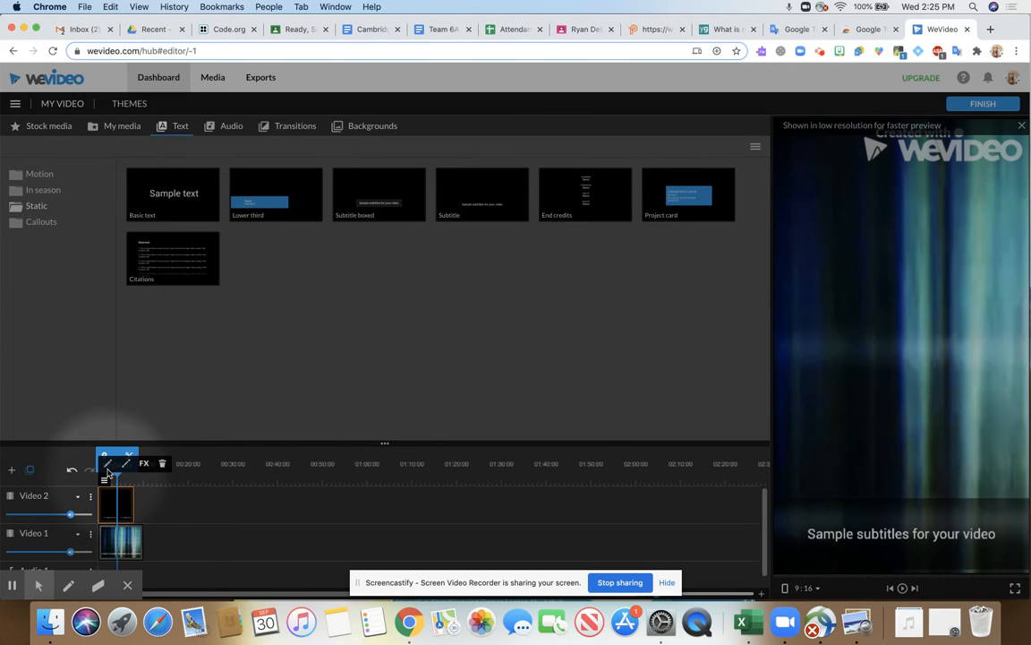
pyautogui.click(107, 465)
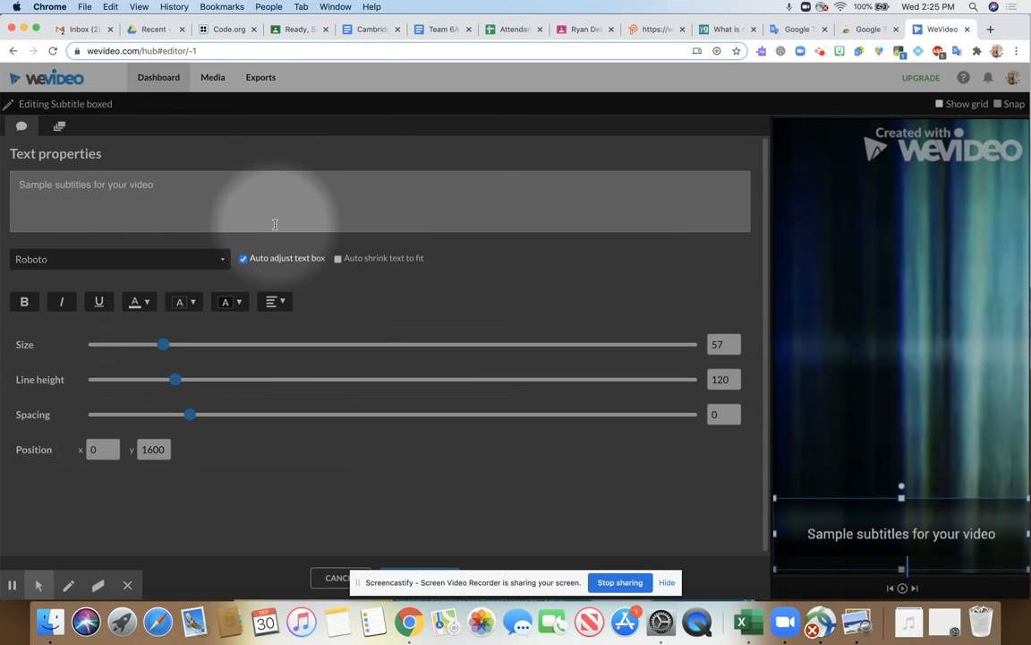
pyautogui.moveTo(172, 184); pyautogui.dragTo(9, 175)
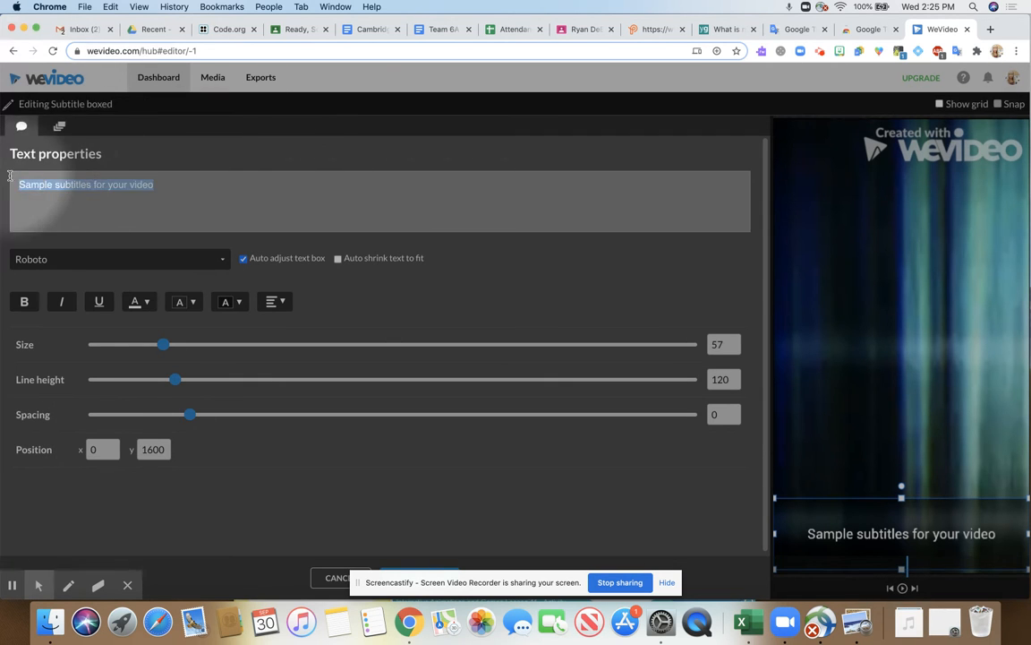
pyautogui.write('This is a title')
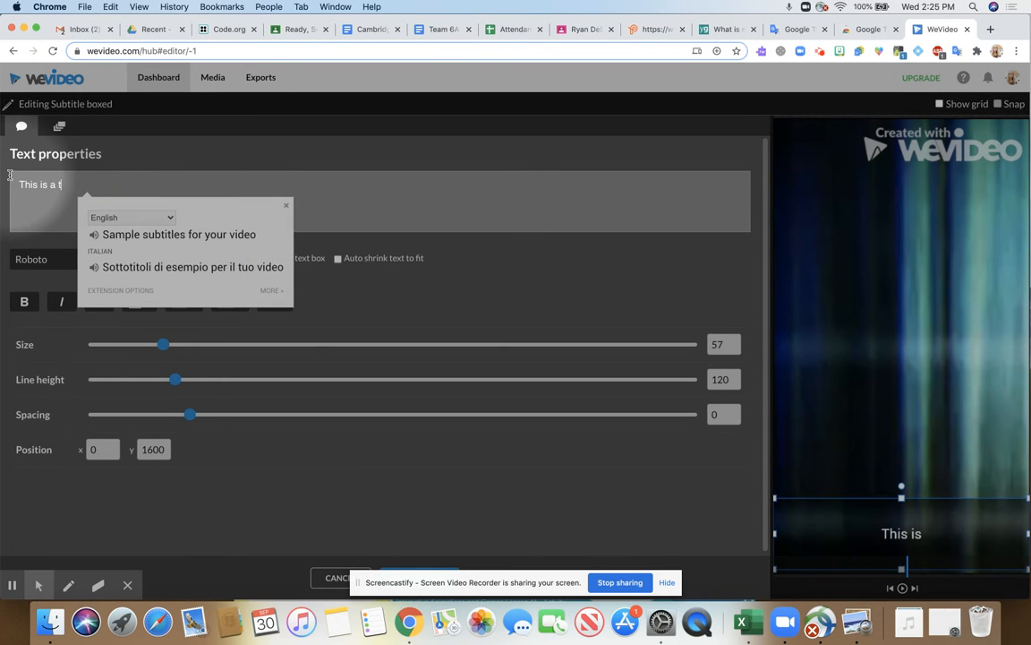
pyautogui.click(286, 207)
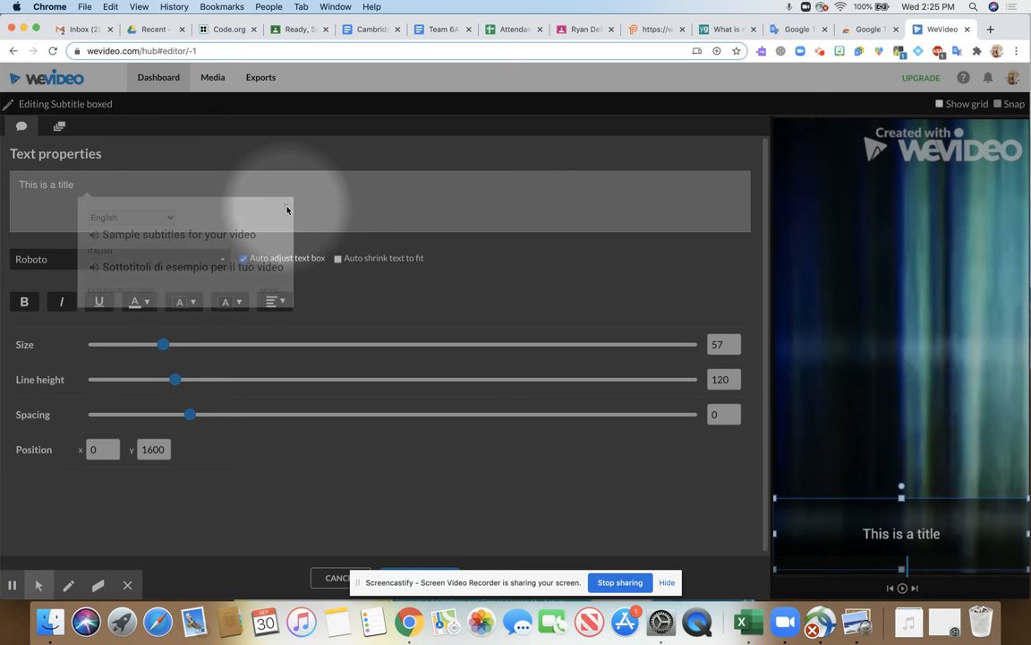
# Remove the Google Translate extension from Chrome.
pyautogui.click(958, 52)
pyautogui.rightClick(958, 52)
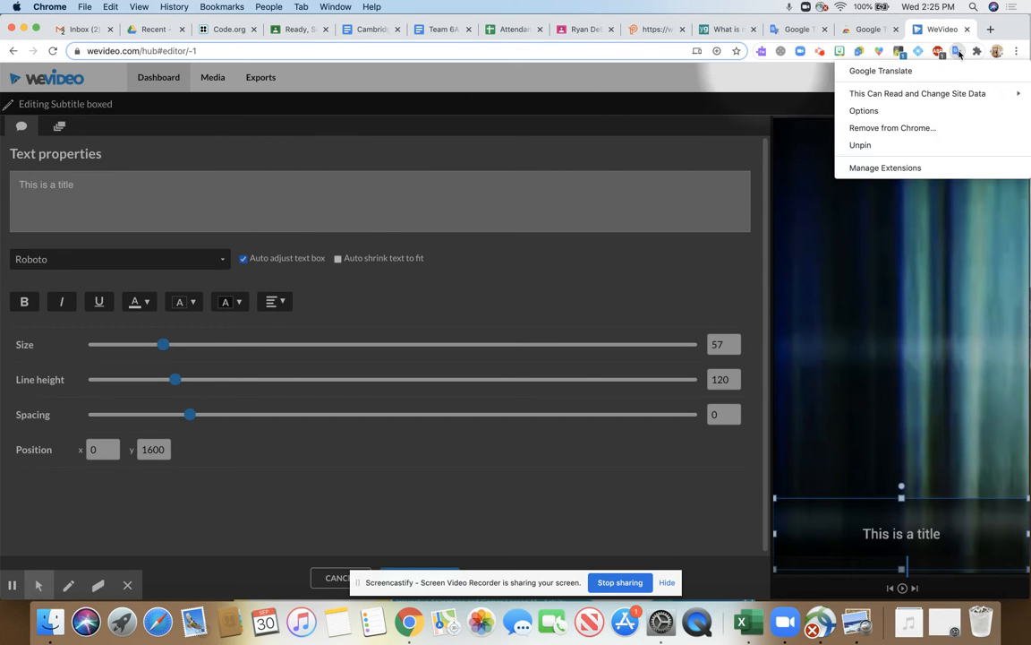
pyautogui.click(890, 131)
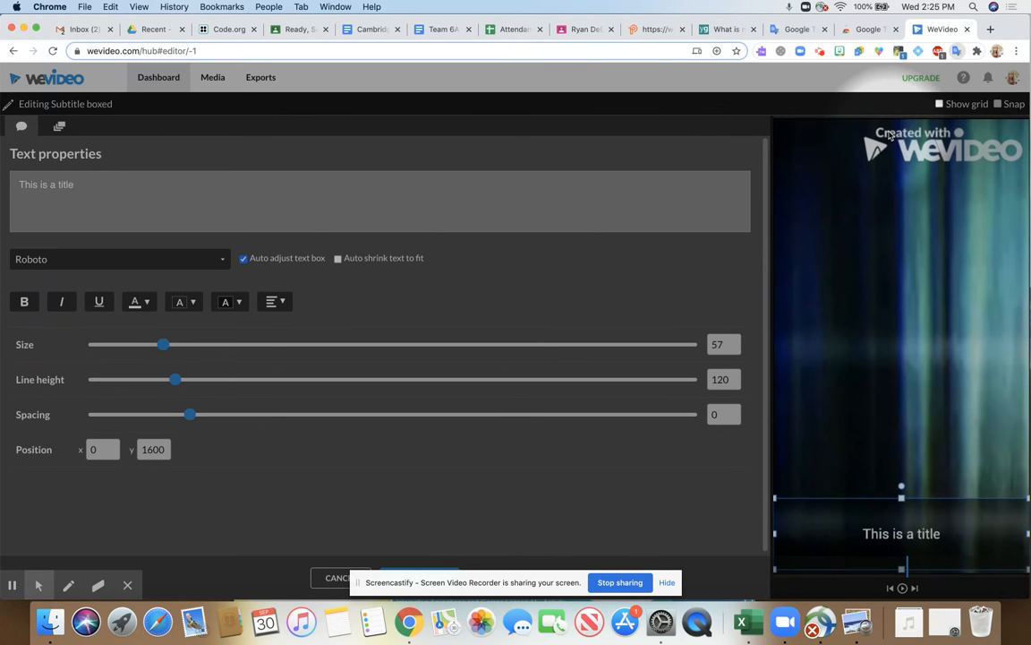
pyautogui.click(931, 129)
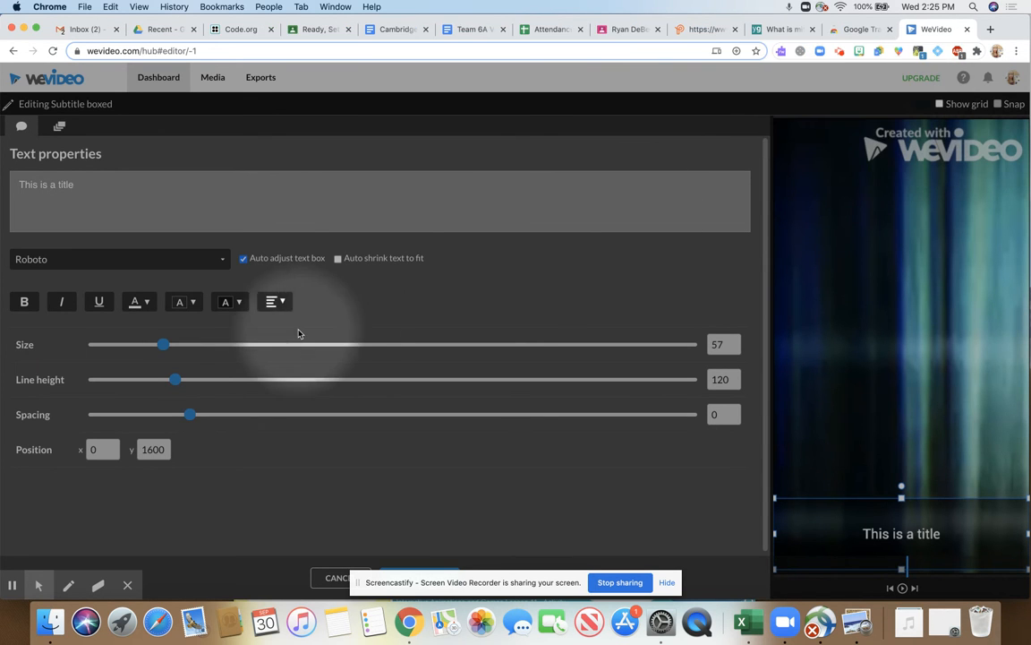
# Set the title's text color to bright magenta and save the changes to the clip.
pyautogui.click(146, 303)
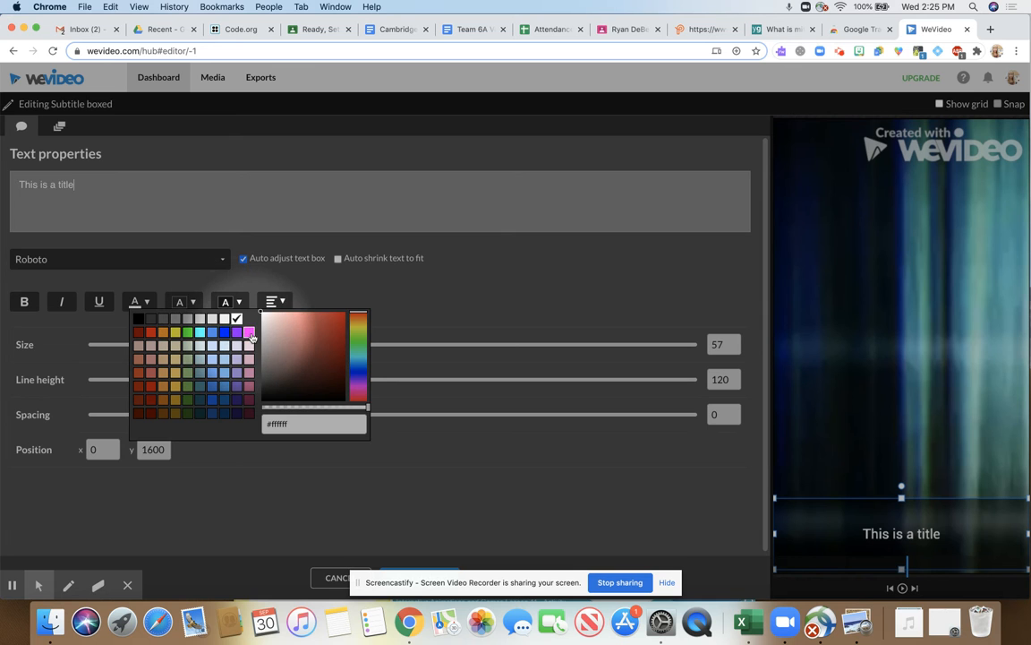
pyautogui.click(250, 333)
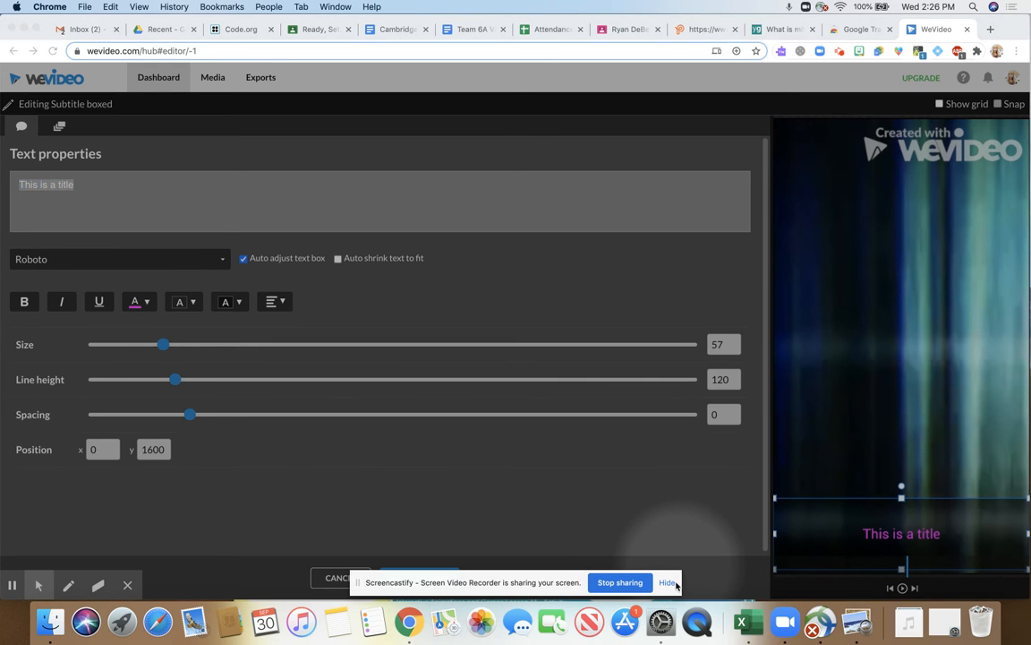
pyautogui.click(668, 583)
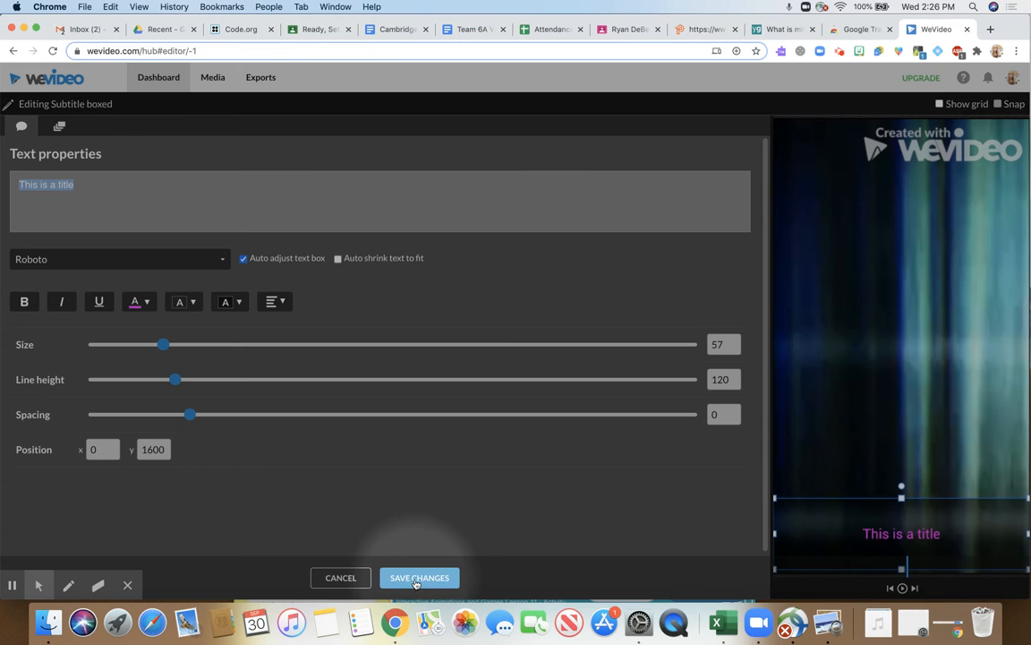
pyautogui.click(418, 578)
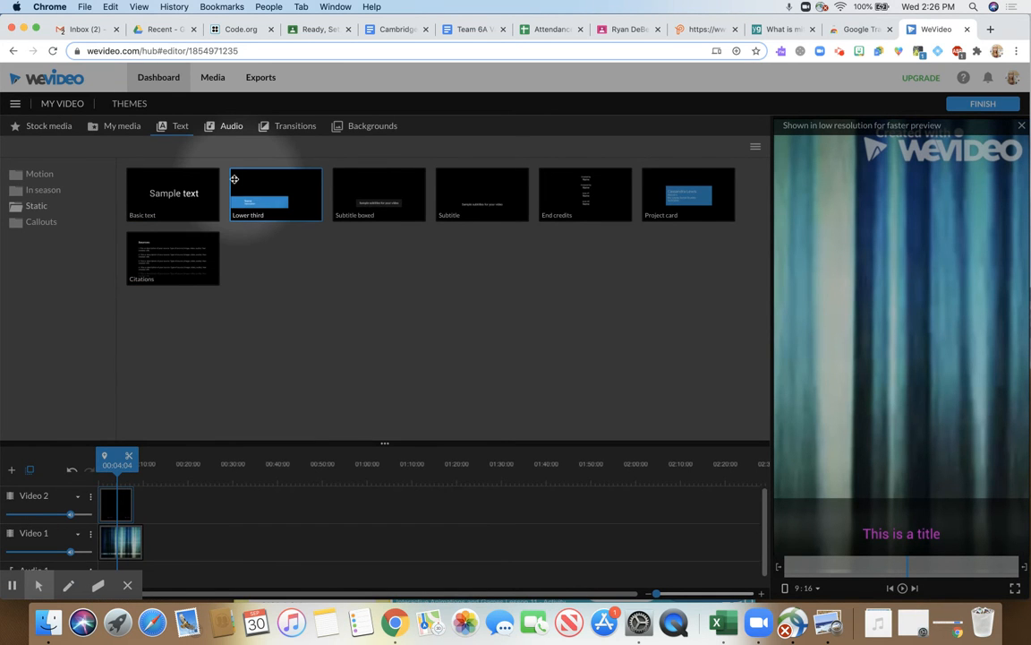
# Look through the My media library and the available sources for importing media, including Google Drive.
pyautogui.click(127, 130)
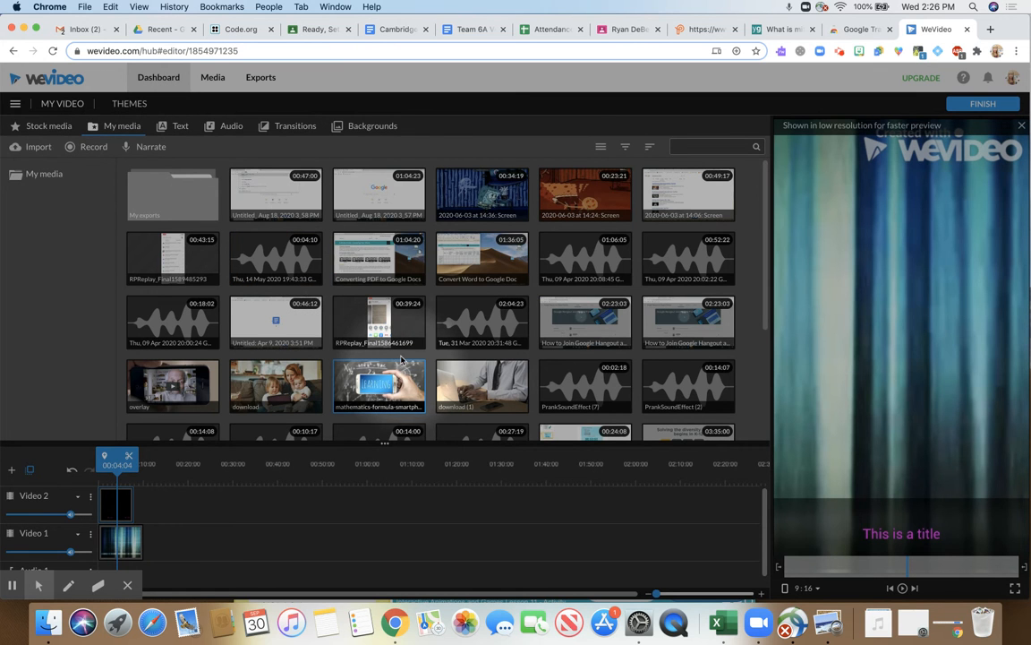
pyautogui.click(39, 146)
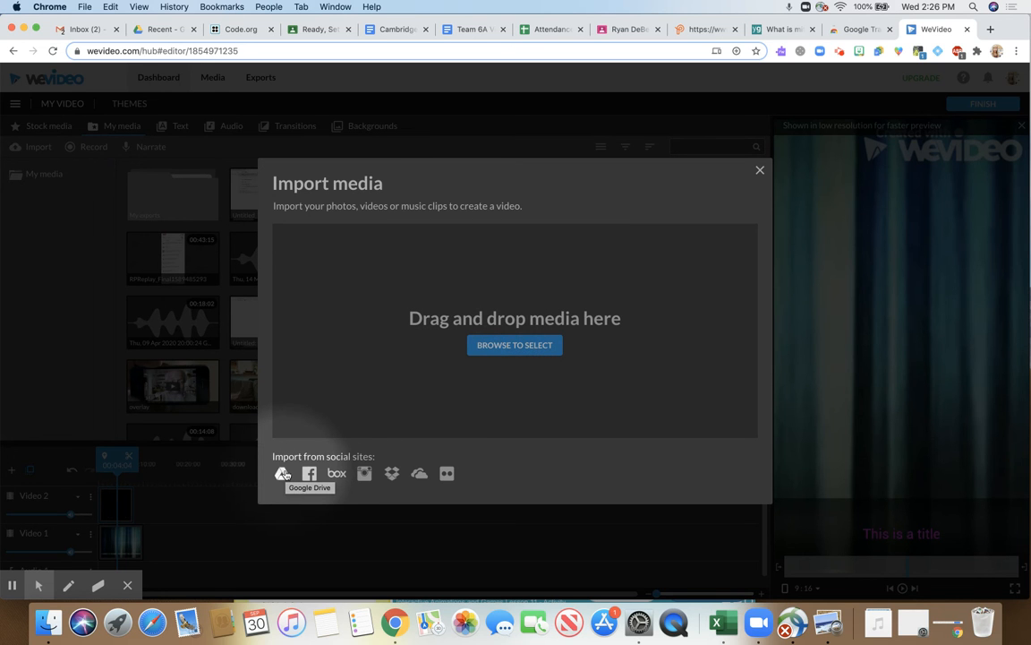
pyautogui.click(760, 170)
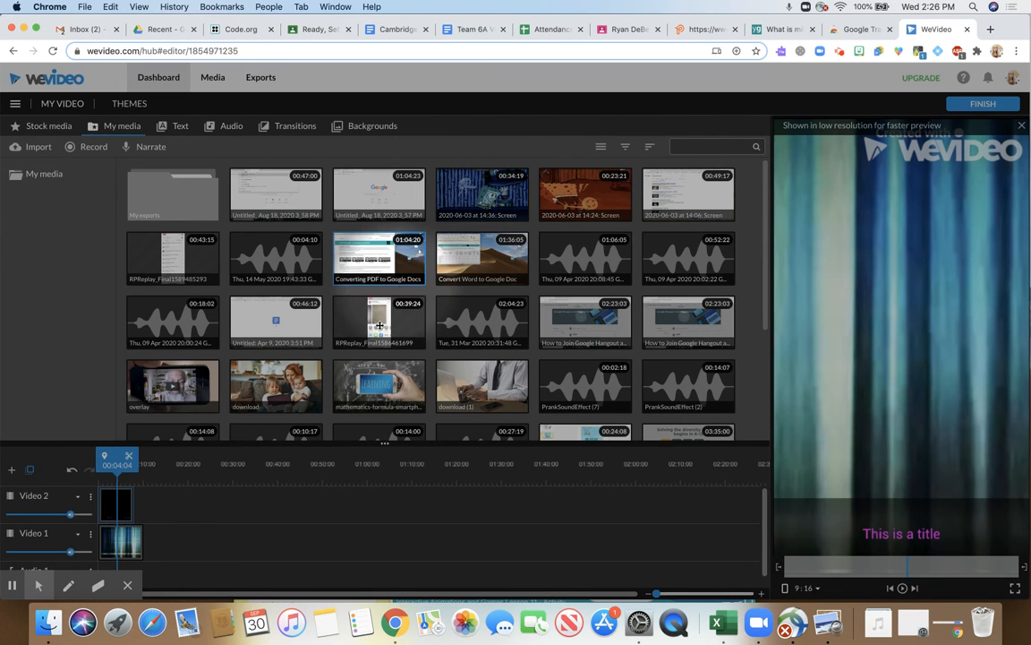
# Place the mathematics-formula-smartphone image on the Video 1 track directly after the background clip and play the preview.
pyautogui.click(385, 385)
pyautogui.moveTo(385, 385); pyautogui.dragTo(160, 536)
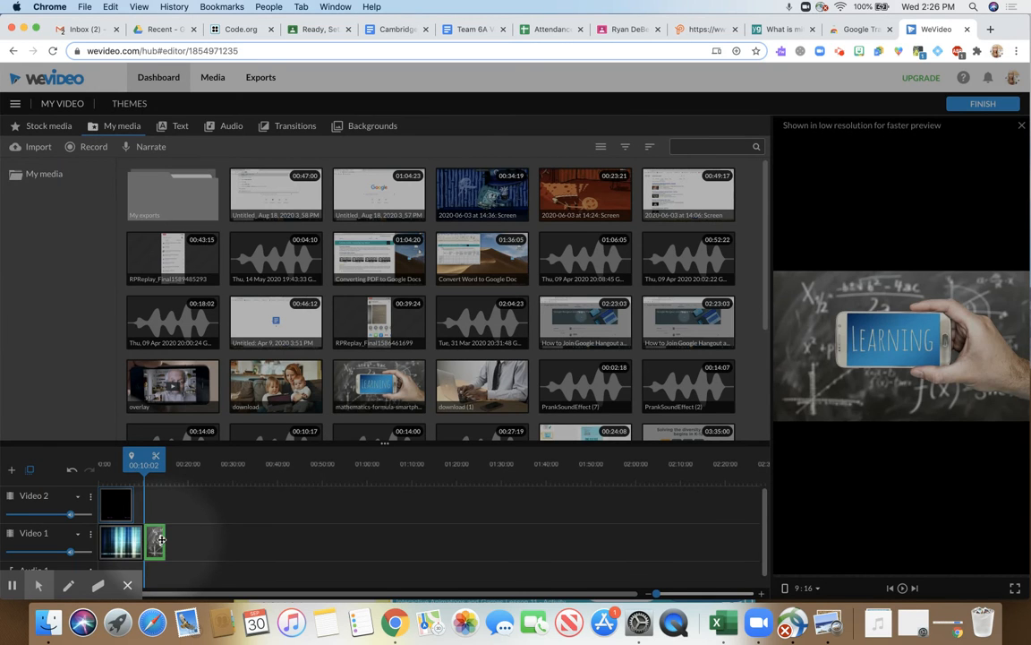
pyautogui.moveTo(161, 543); pyautogui.dragTo(161, 542)
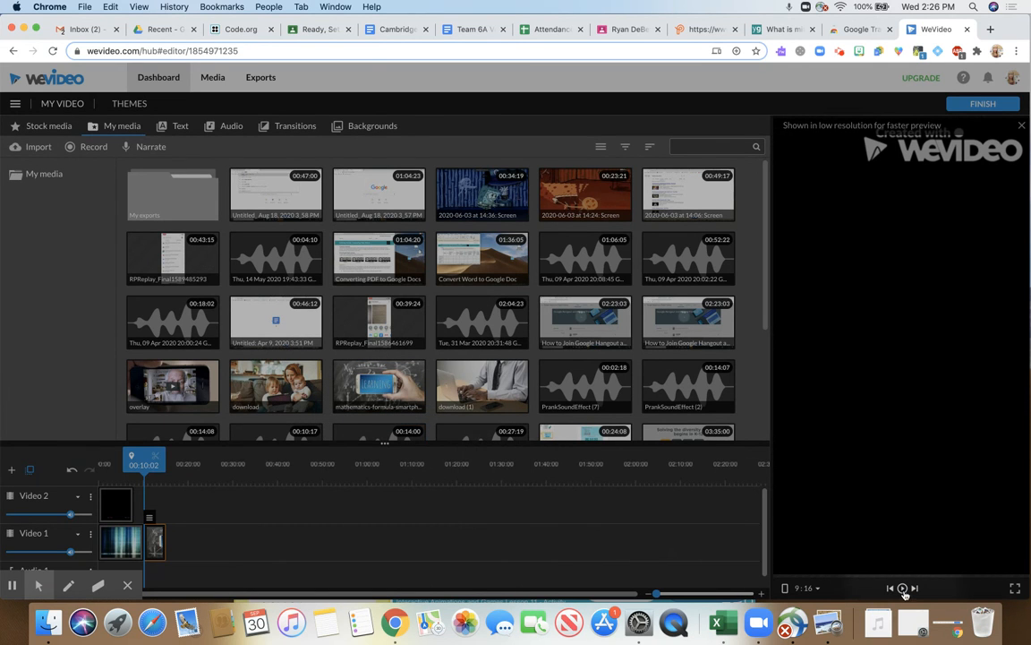
pyautogui.click(902, 588)
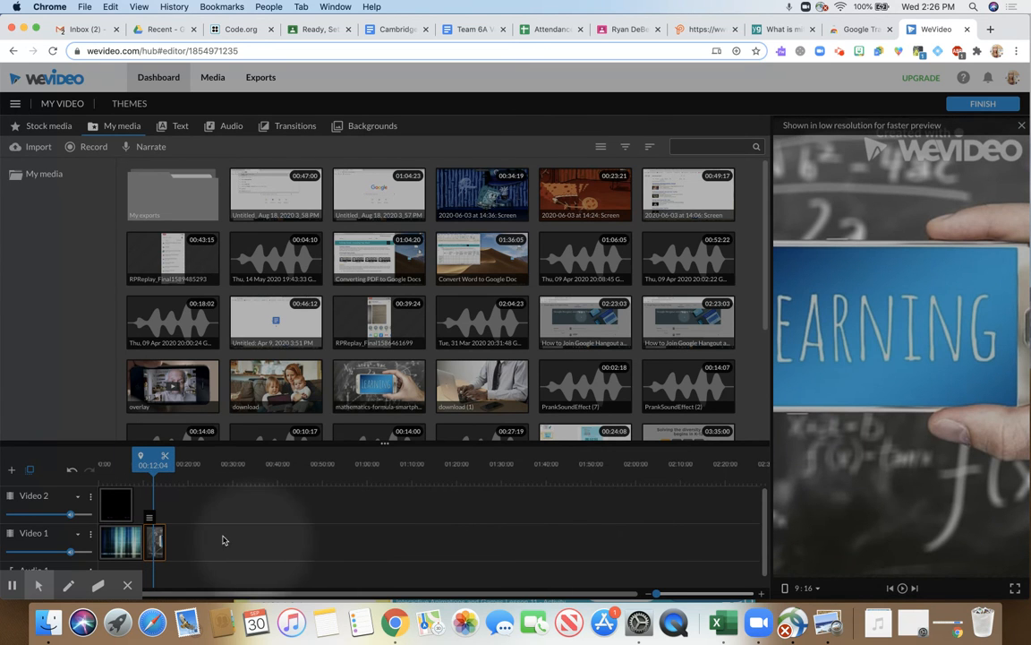
# Open the smartphone image clip for editing and set its animation's start scale to 1.24.
pyautogui.click(164, 538)
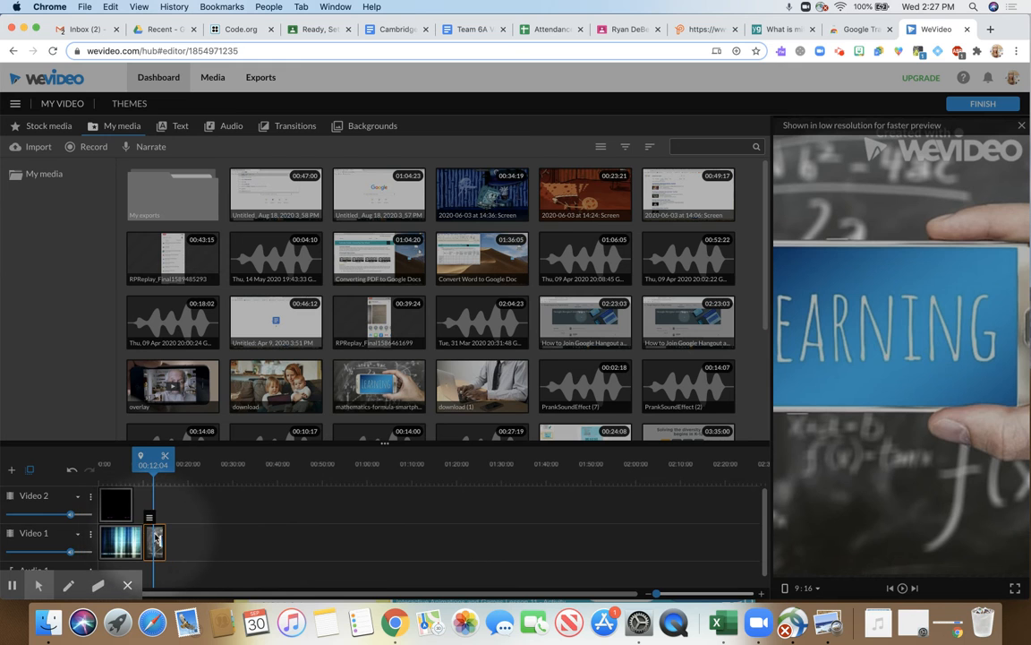
pyautogui.click(123, 515)
pyautogui.click(149, 520)
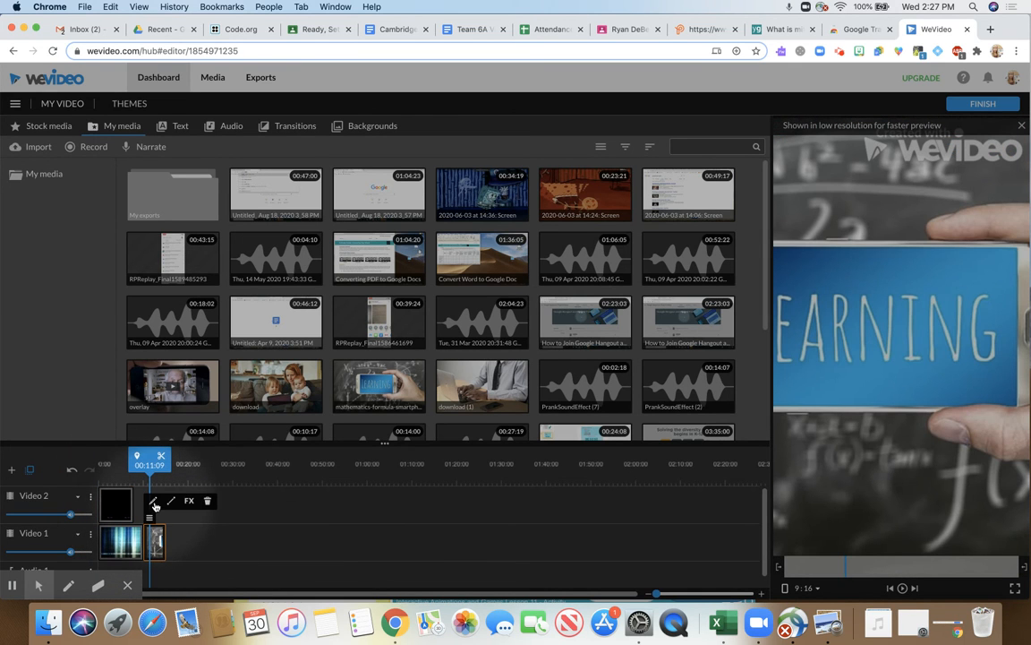
pyautogui.click(154, 503)
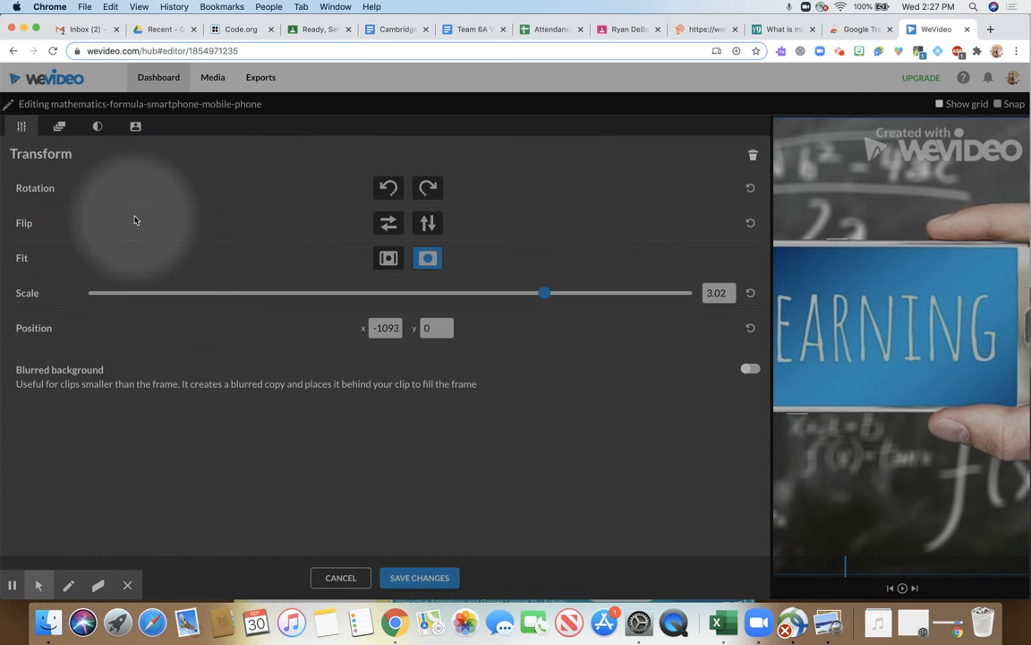
pyautogui.click(60, 128)
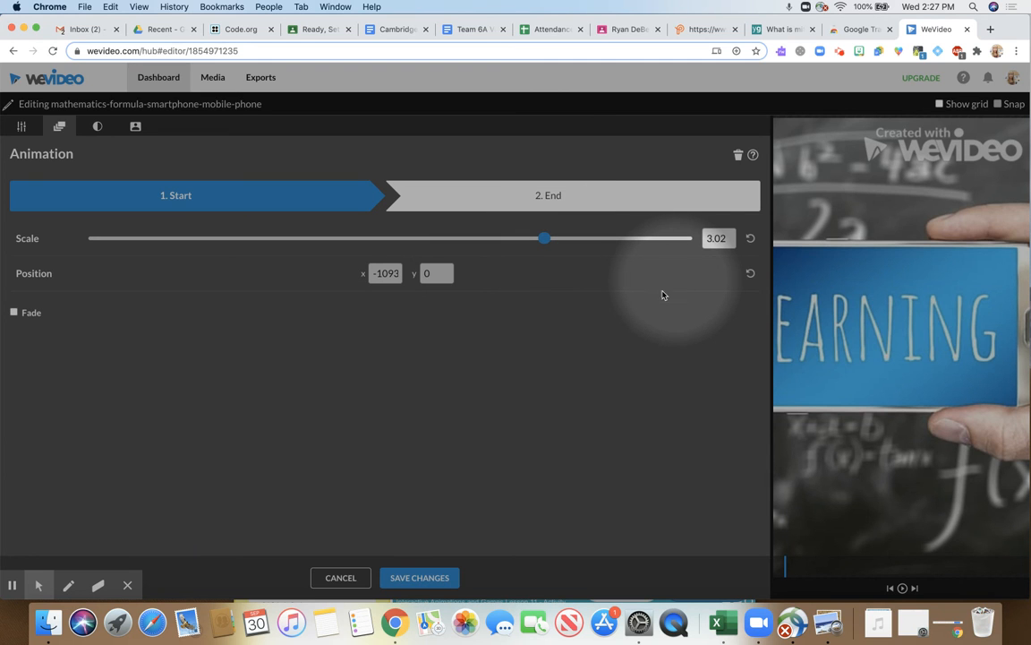
pyautogui.moveTo(542, 239); pyautogui.dragTo(411, 239)
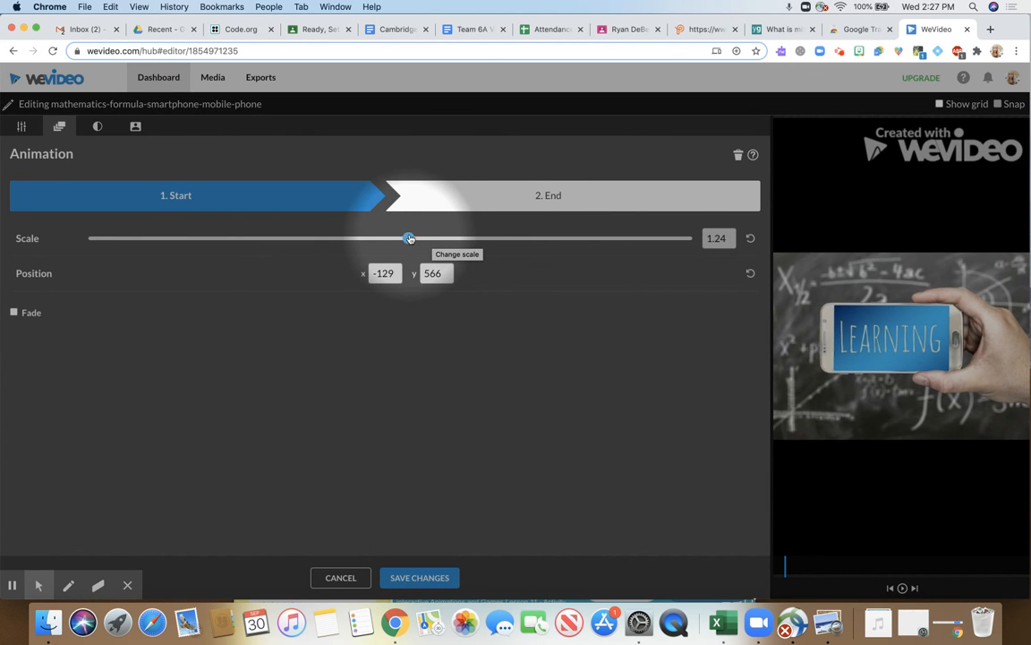
# Set the animation's end scale to 3.2 and shift the end frame to x -867, y -37.
pyautogui.click(529, 199)
pyautogui.moveTo(544, 239)
pyautogui.mouseDown()
pyautogui.moveTo(525, 239)
pyautogui.moveTo(556, 240)
pyautogui.mouseUp()
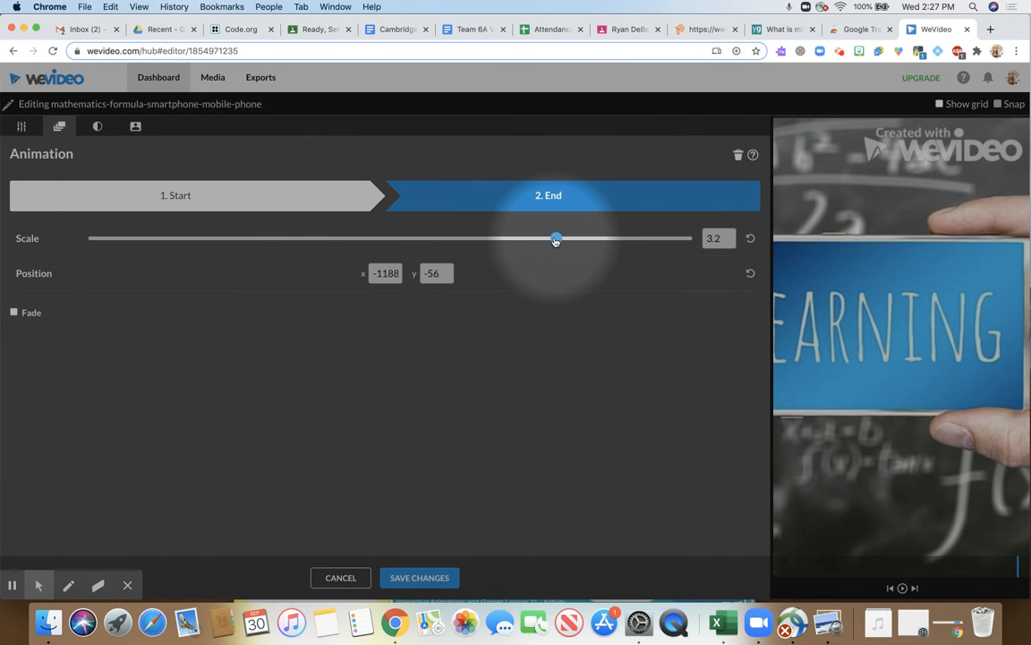
pyautogui.moveTo(842, 312); pyautogui.dragTo(897, 315)
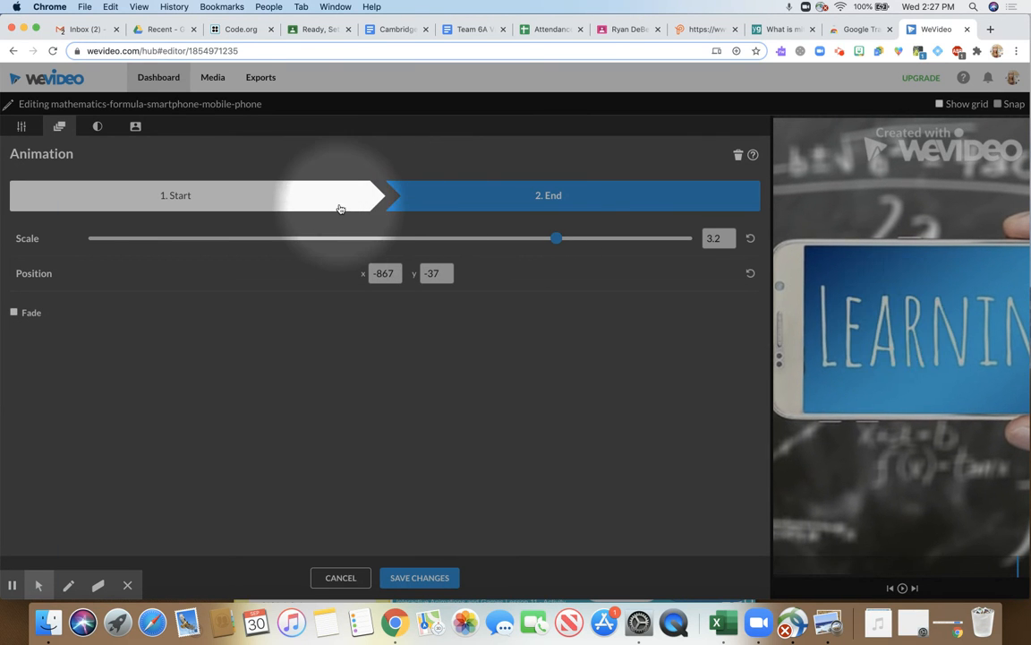
# Reposition the animation's end frame to x -635, y -4, then preview the zoom and save the clip's changes.
pyautogui.click(334, 196)
pyautogui.moveTo(909, 360)
pyautogui.mouseDown()
pyautogui.moveTo(829, 357)
pyautogui.moveTo(837, 336)
pyautogui.moveTo(919, 355)
pyautogui.mouseUp()
pyautogui.click(619, 201)
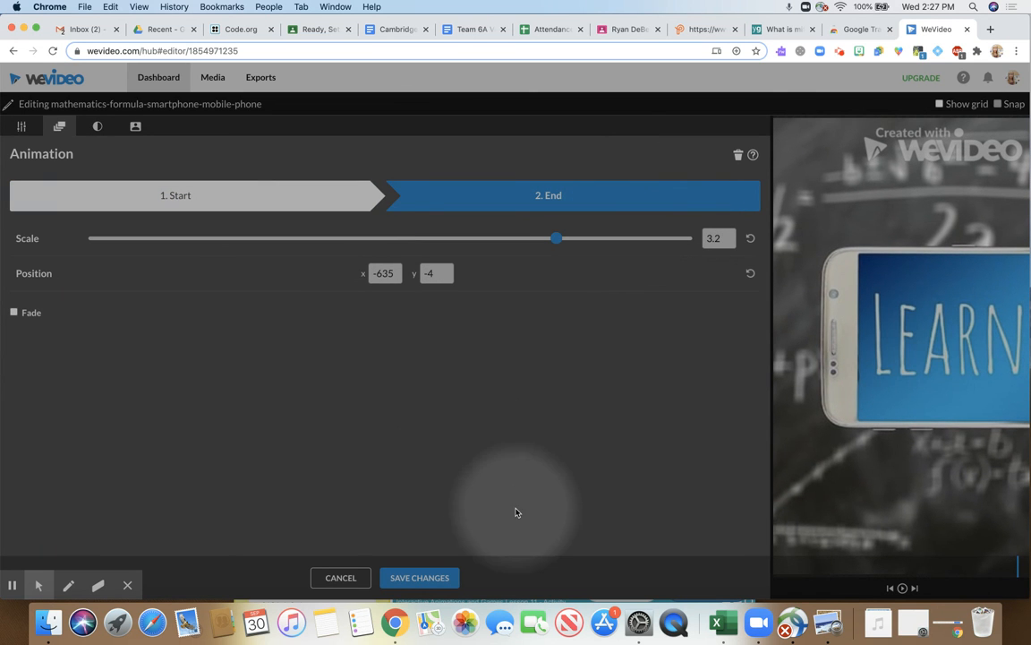
pyautogui.click(903, 587)
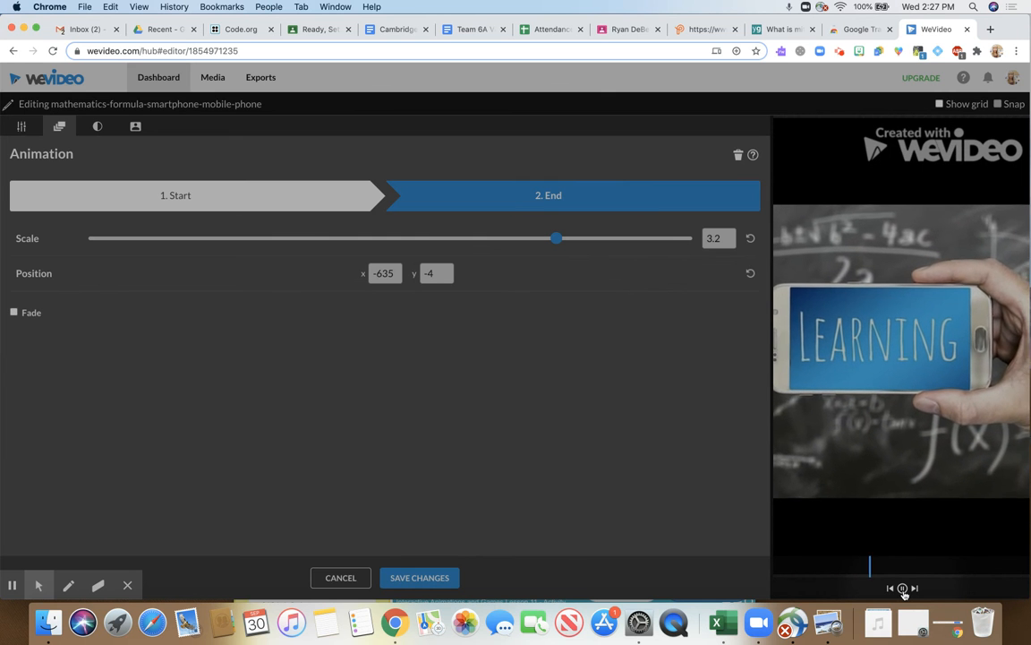
pyautogui.click(411, 580)
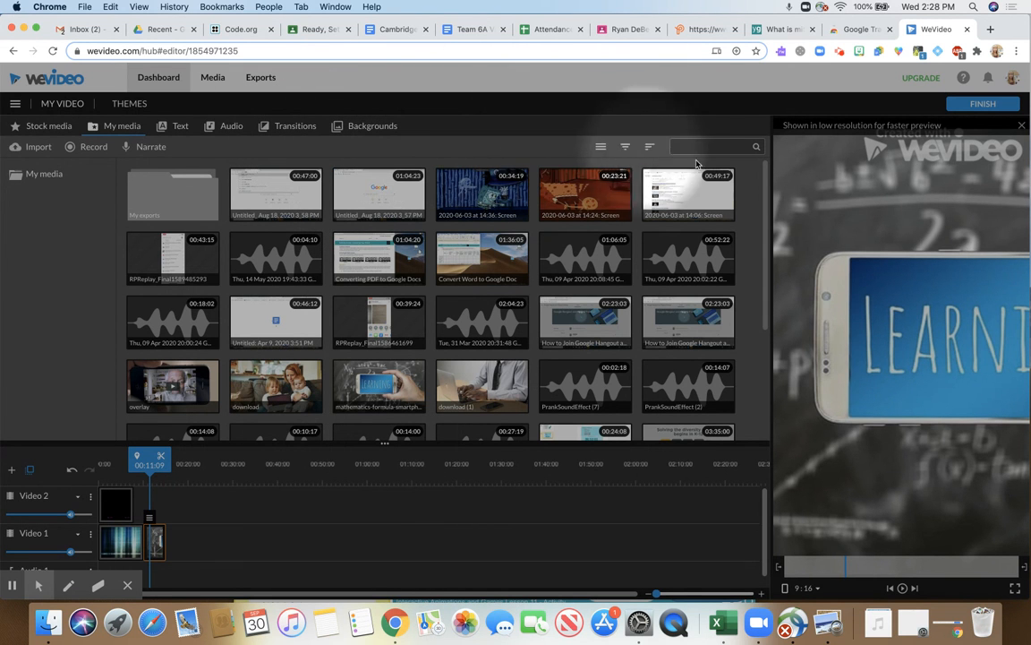
# Finish the project with the export title "Sample video" and export it as an SD video to WeVideo and Google Drive.
pyautogui.click(982, 104)
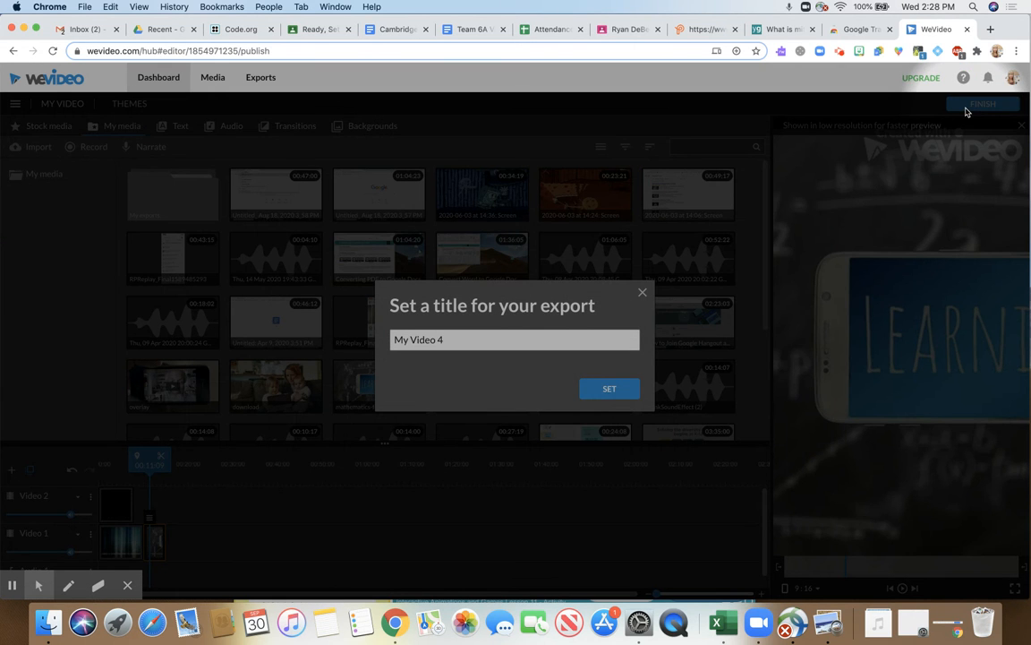
pyautogui.click(493, 340)
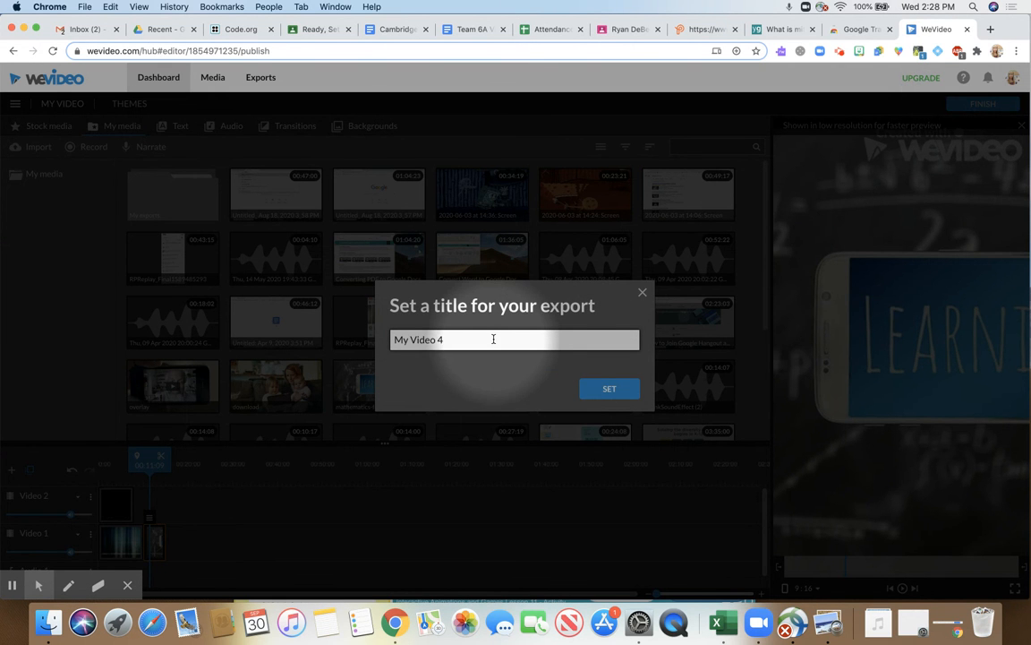
pyautogui.moveTo(493, 340); pyautogui.dragTo(380, 334)
pyautogui.write('Sample')
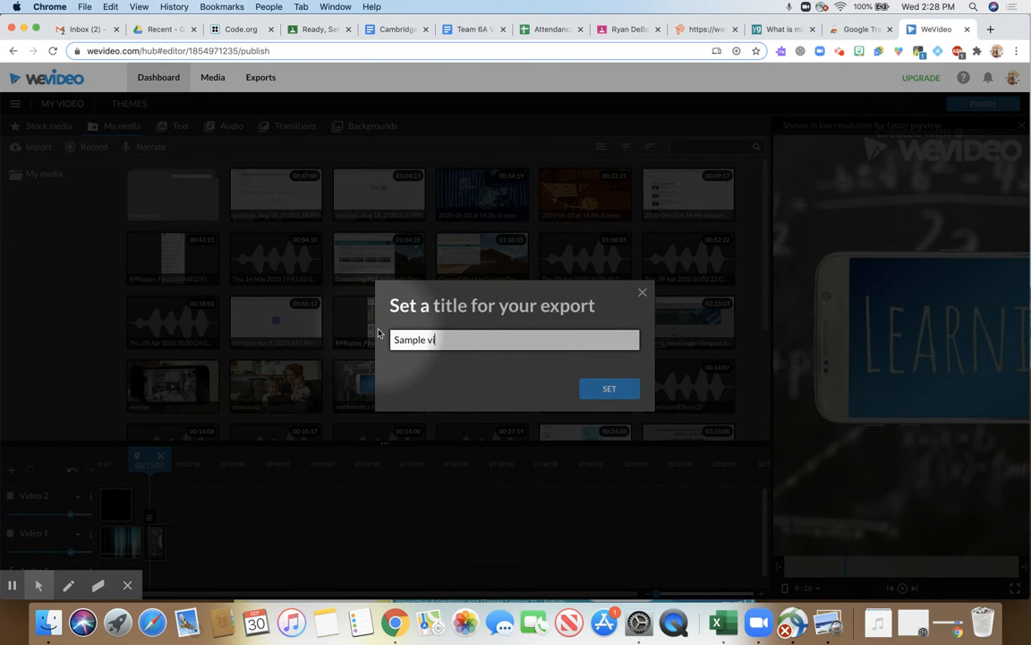
pyautogui.click(610, 391)
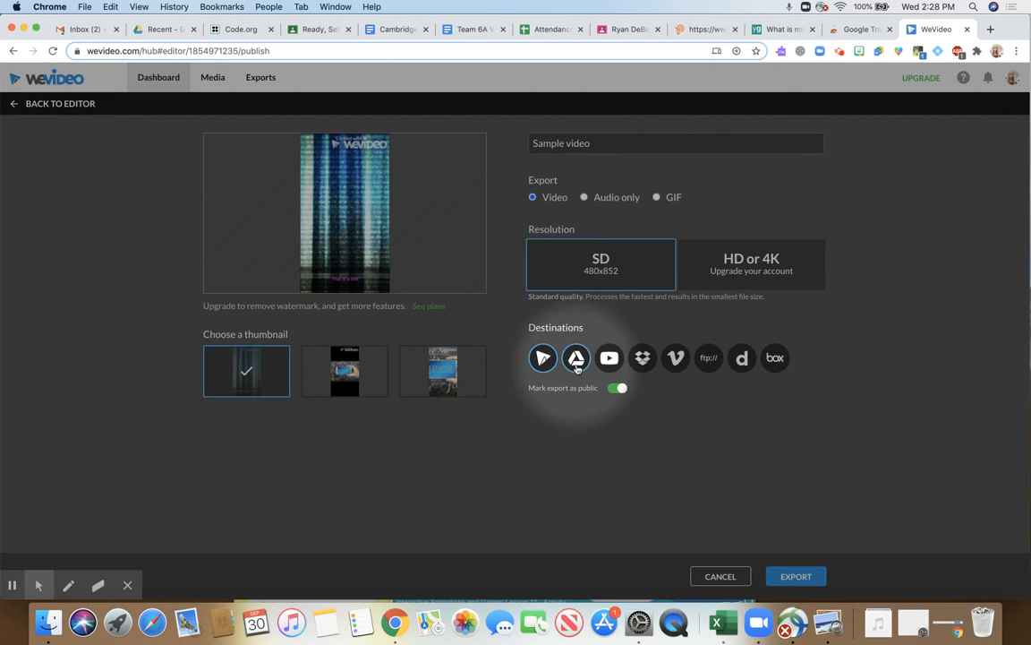
pyautogui.click(796, 577)
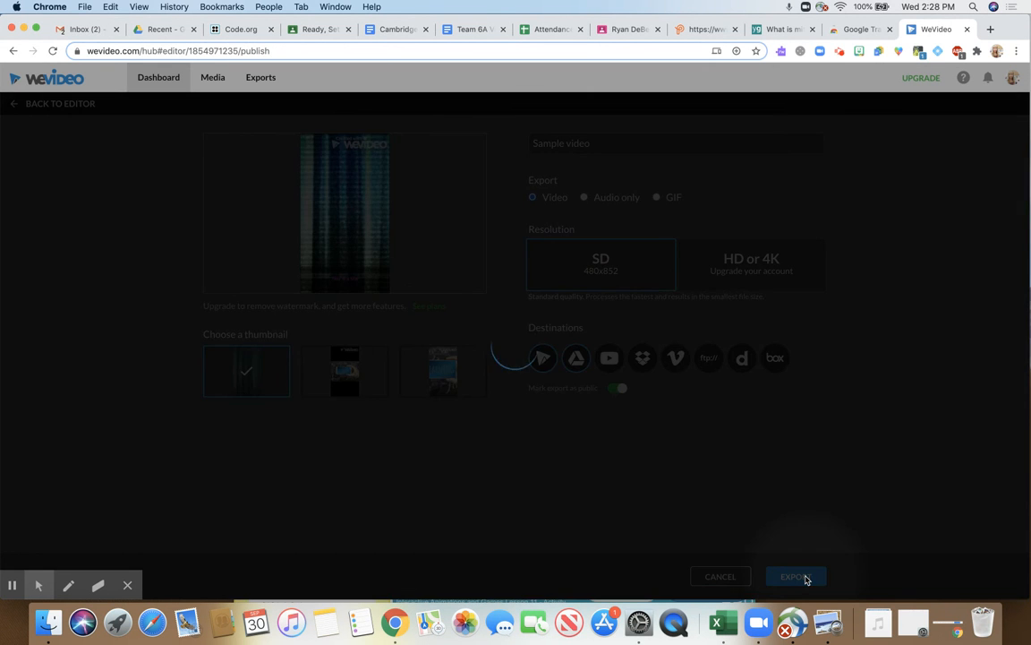